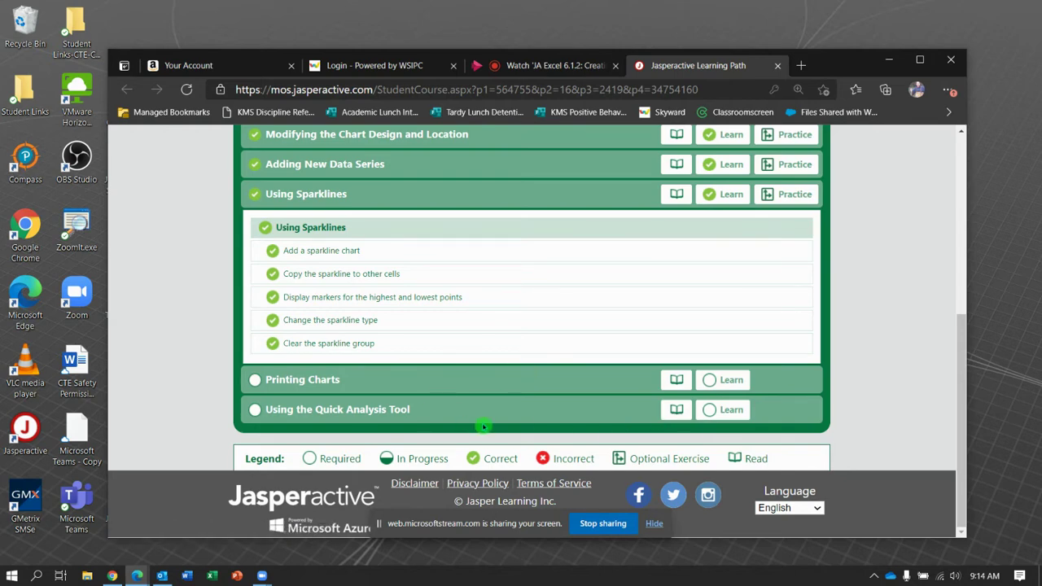
- Launch the Printing Charts Learn exercise from the Jasperactive learning path
click(733, 379)
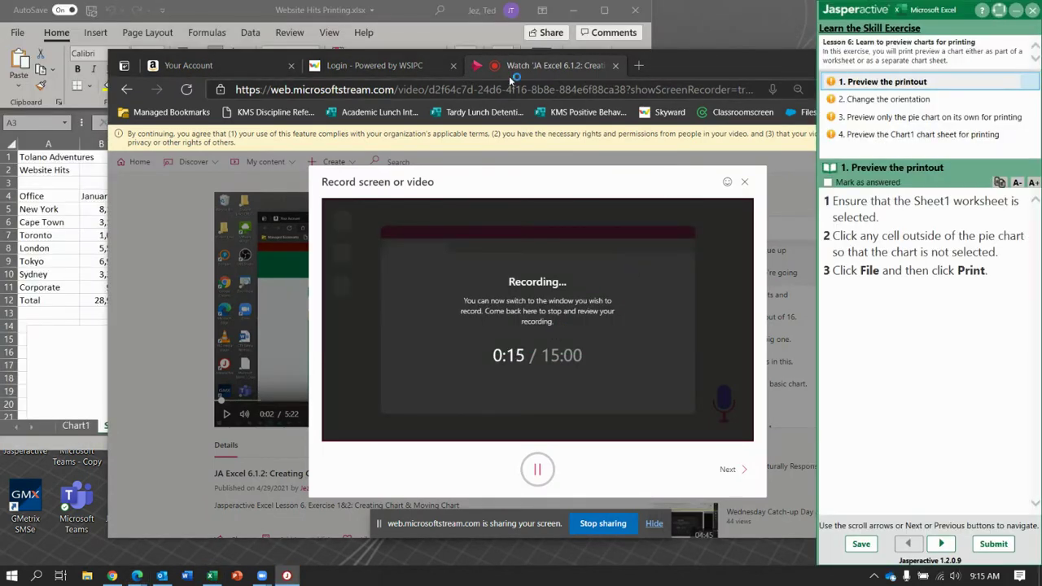
- Enlarge the Website Hits Printing window and select a Sheet1 cell outside the pie chart
click(218, 9)
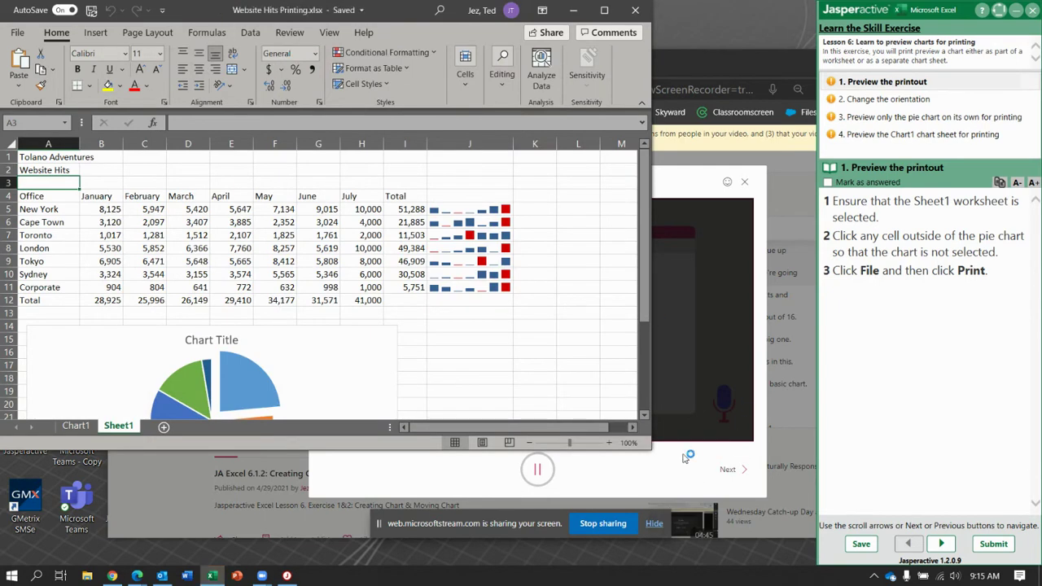
drag(647, 446, 785, 557)
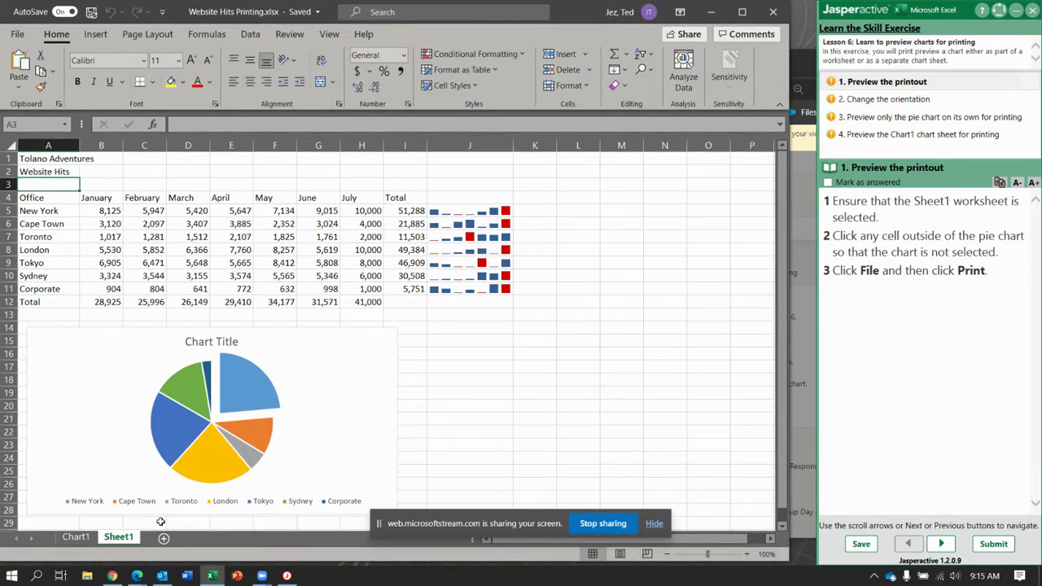
click(128, 542)
click(433, 369)
- Preview Sheet1's two-page portrait printout, then advance to the orientation step
click(19, 34)
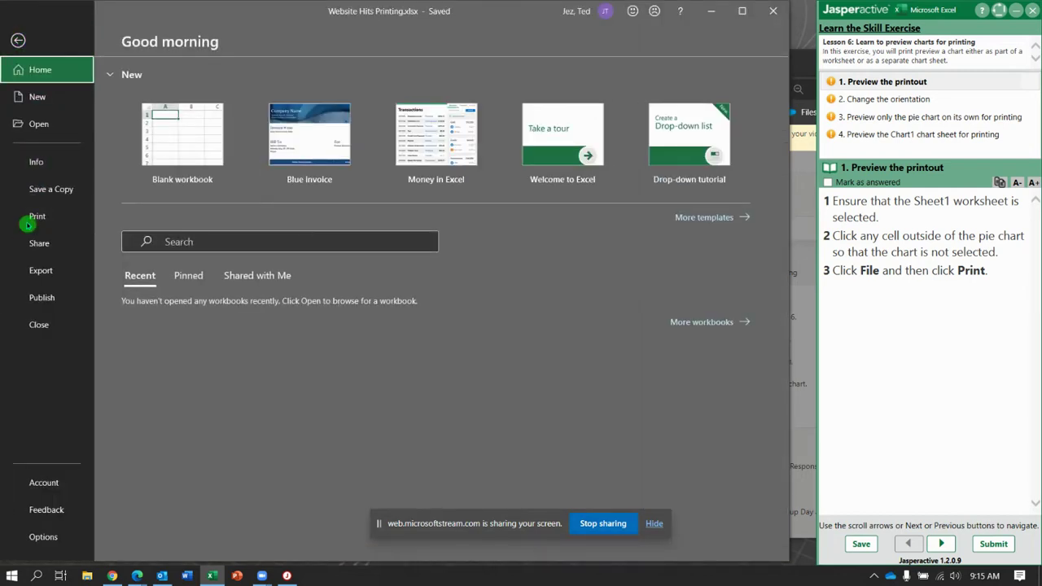
click(30, 217)
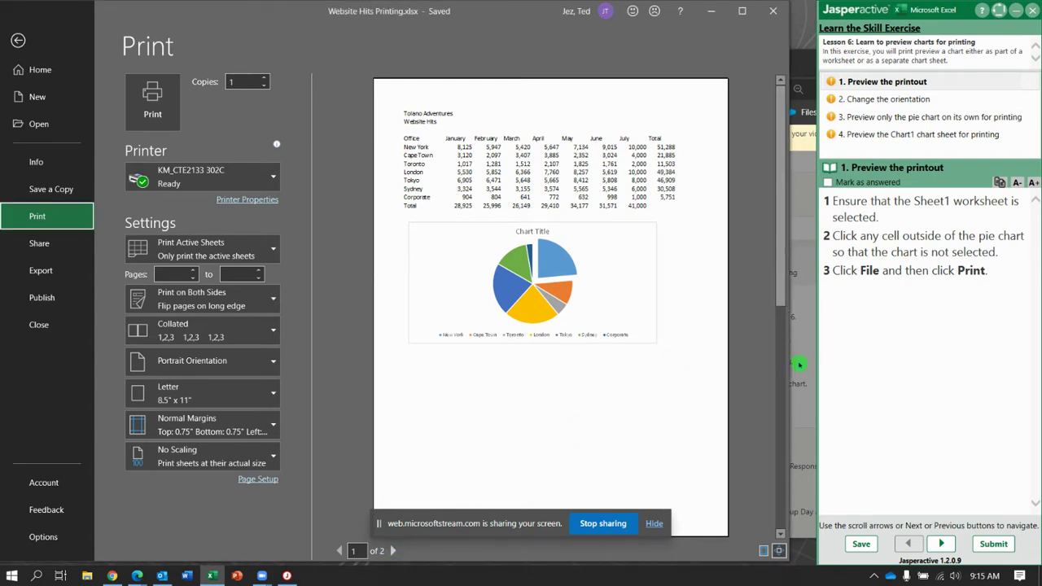
click(782, 393)
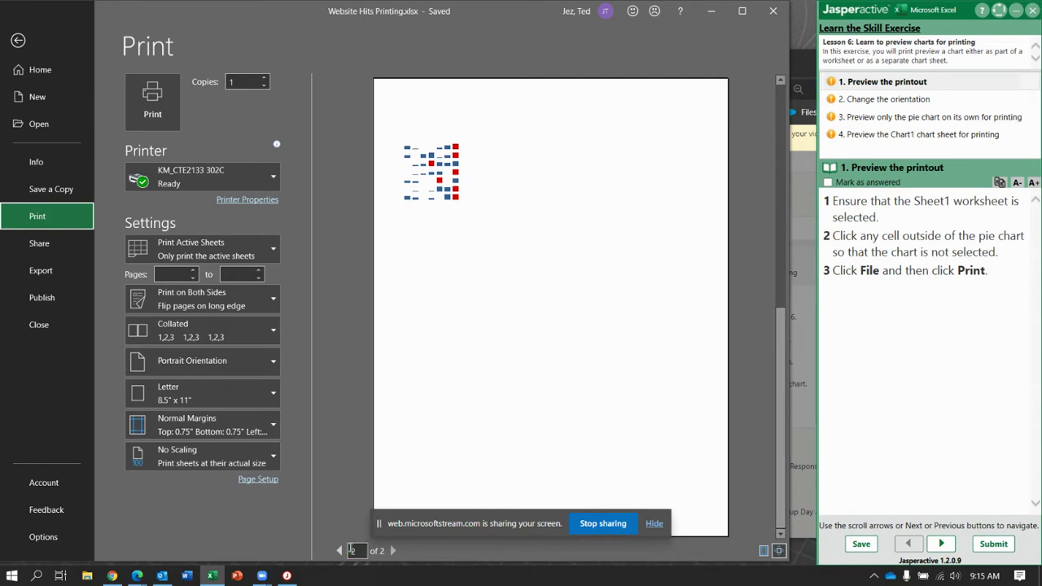
click(339, 551)
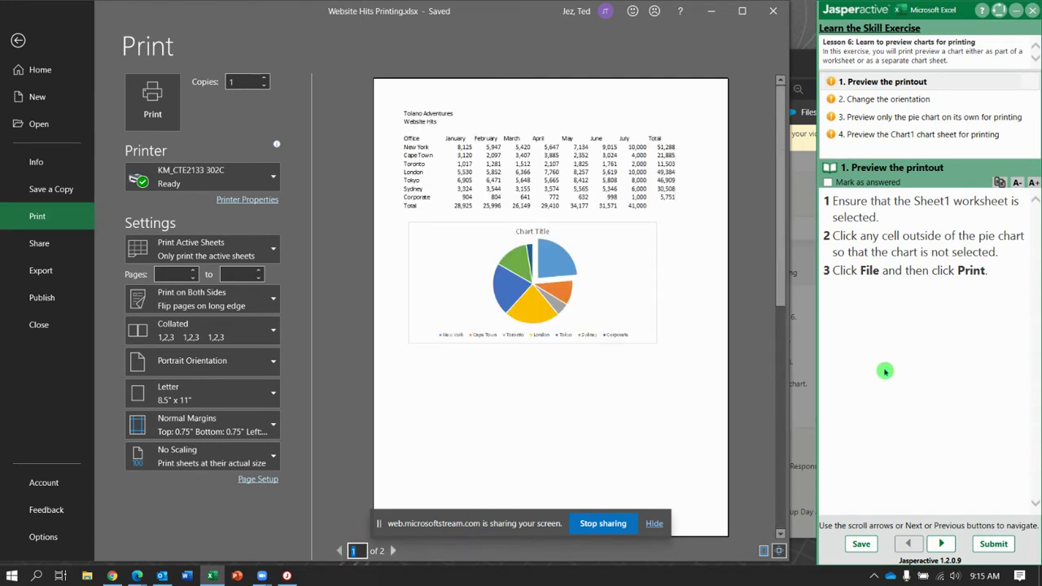
click(946, 544)
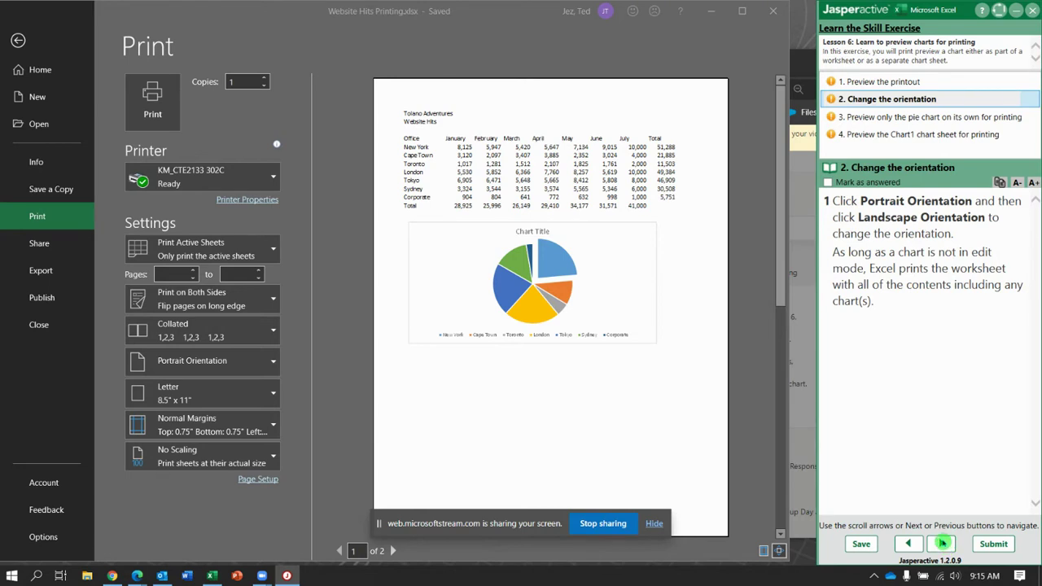
- Switch the Sheet1 printout to Landscape orientation and advance the exercise
click(235, 371)
click(212, 428)
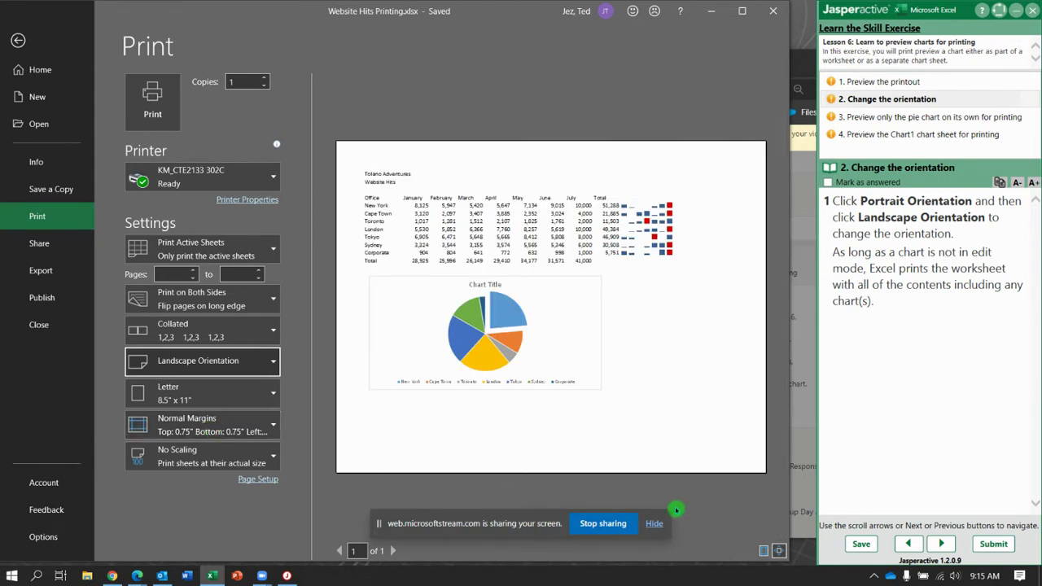
click(945, 546)
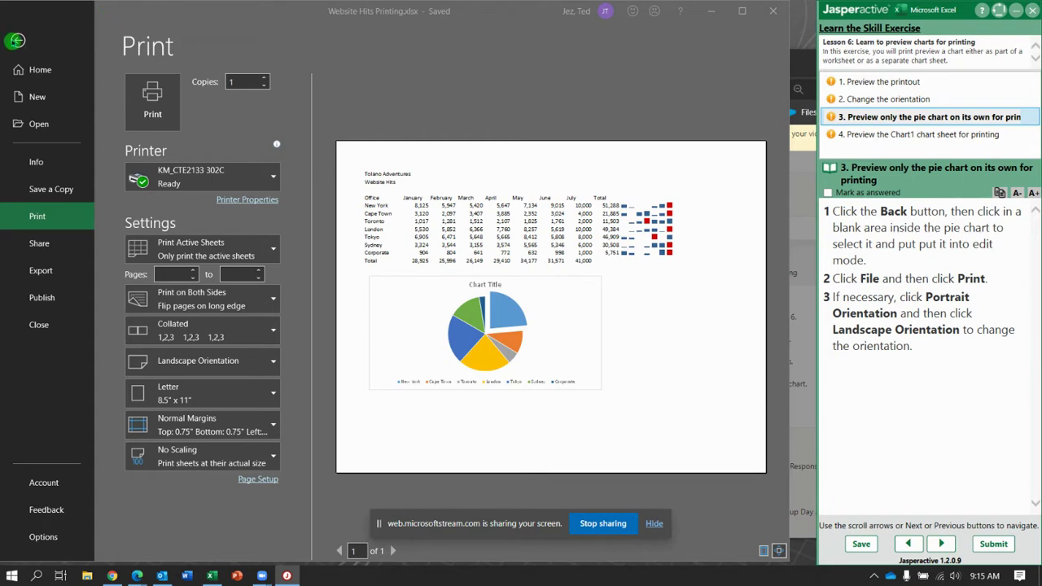
- Print-preview only the selected pie chart on one landscape page and advance to step 4
click(20, 40)
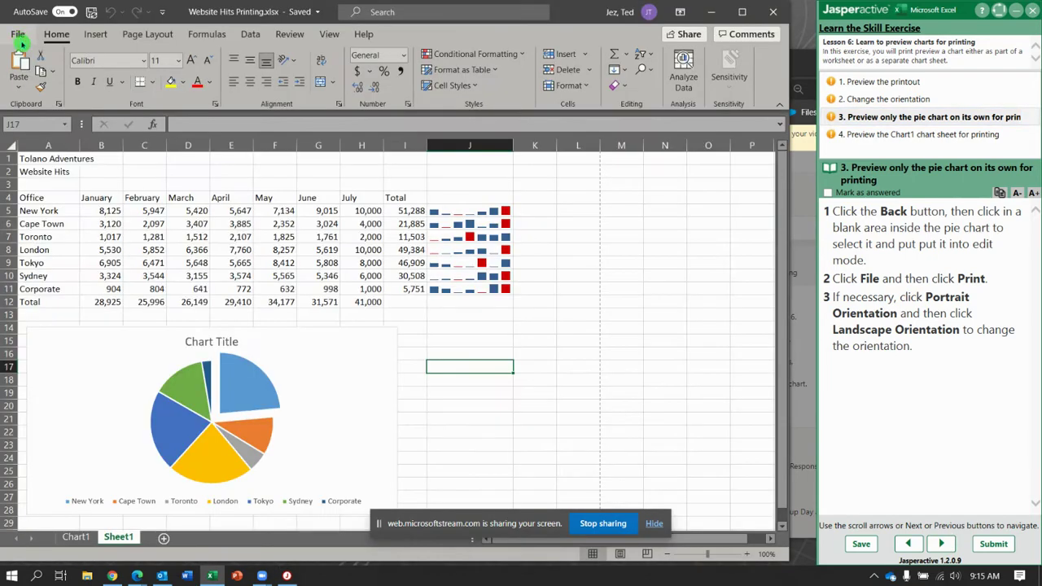
click(317, 386)
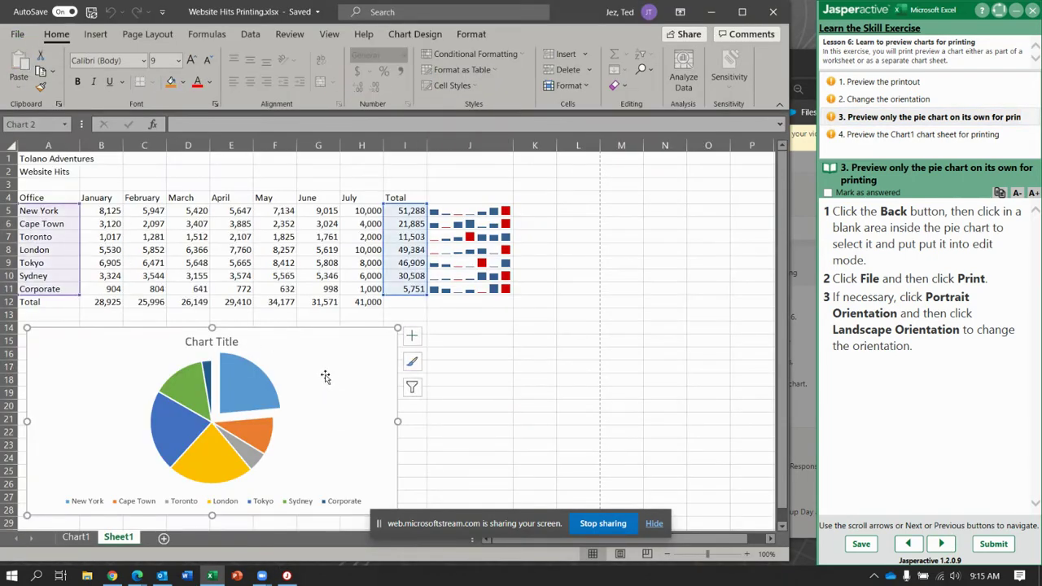
click(18, 34)
click(38, 215)
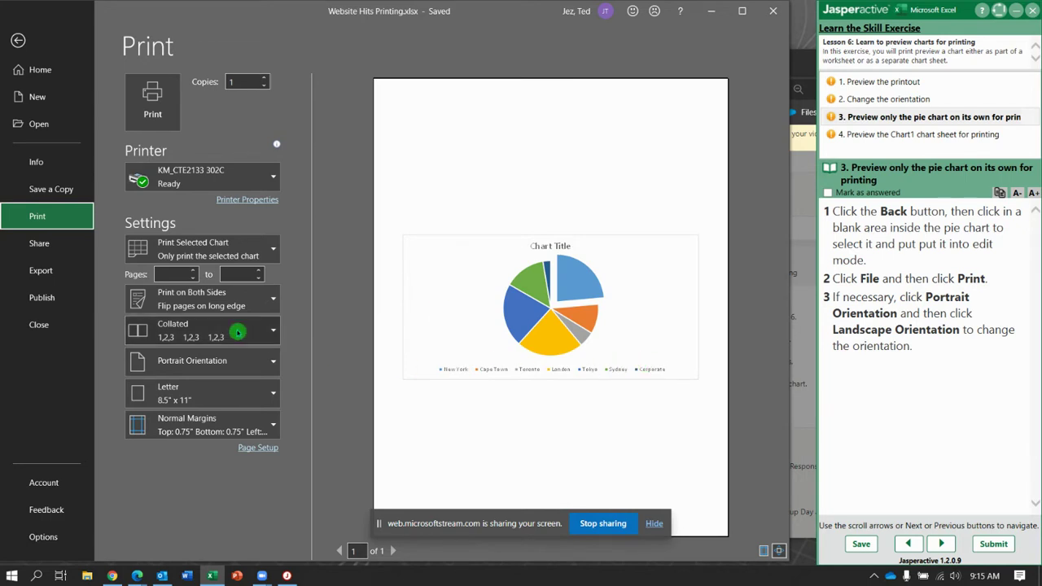
click(242, 362)
click(217, 423)
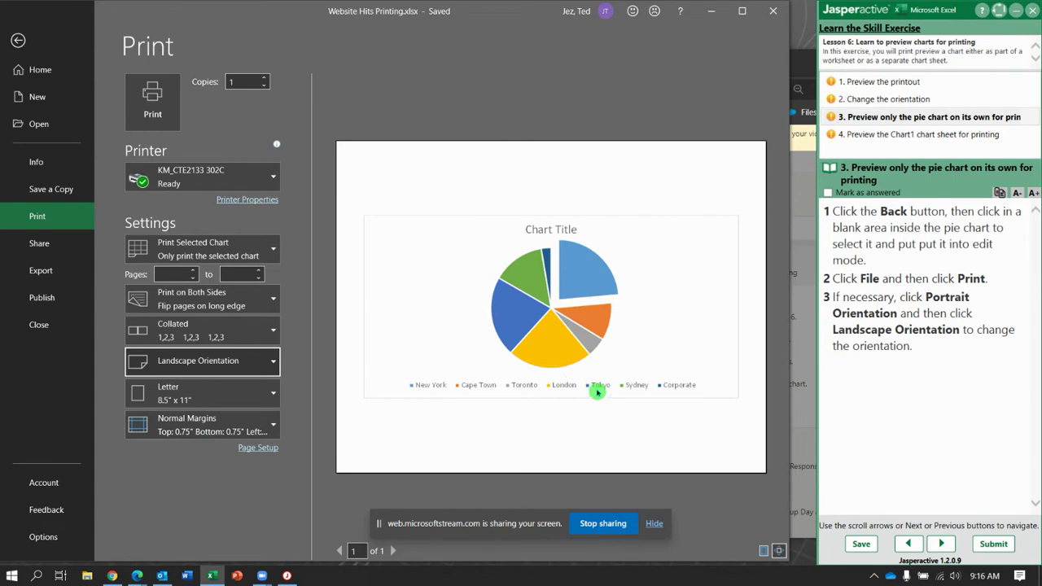
click(941, 546)
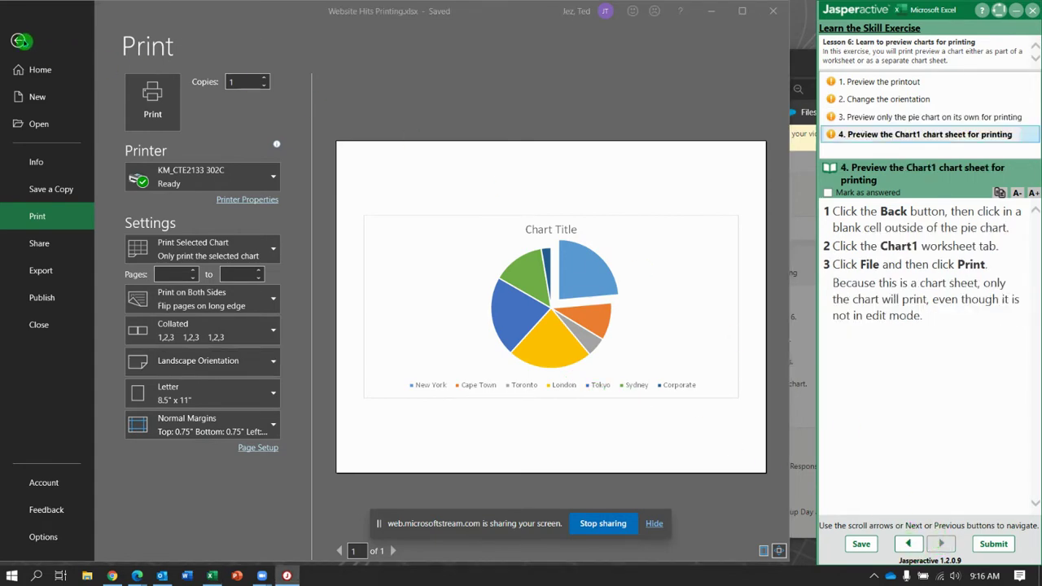
- Print-preview the Chart1 sheet's Monthly Website Hits column chart on one landscape page, then submit
click(20, 40)
click(20, 41)
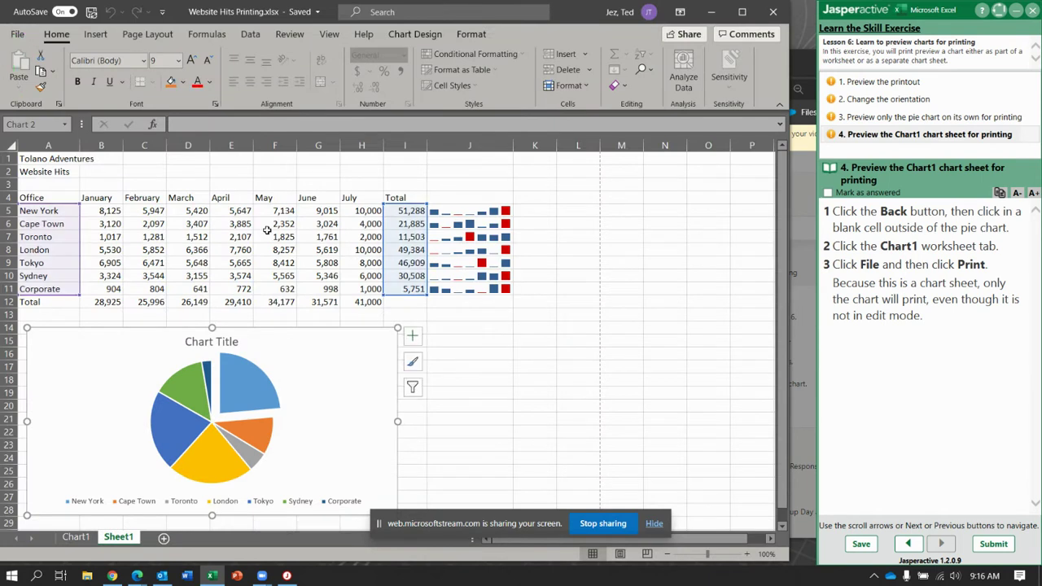
click(443, 402)
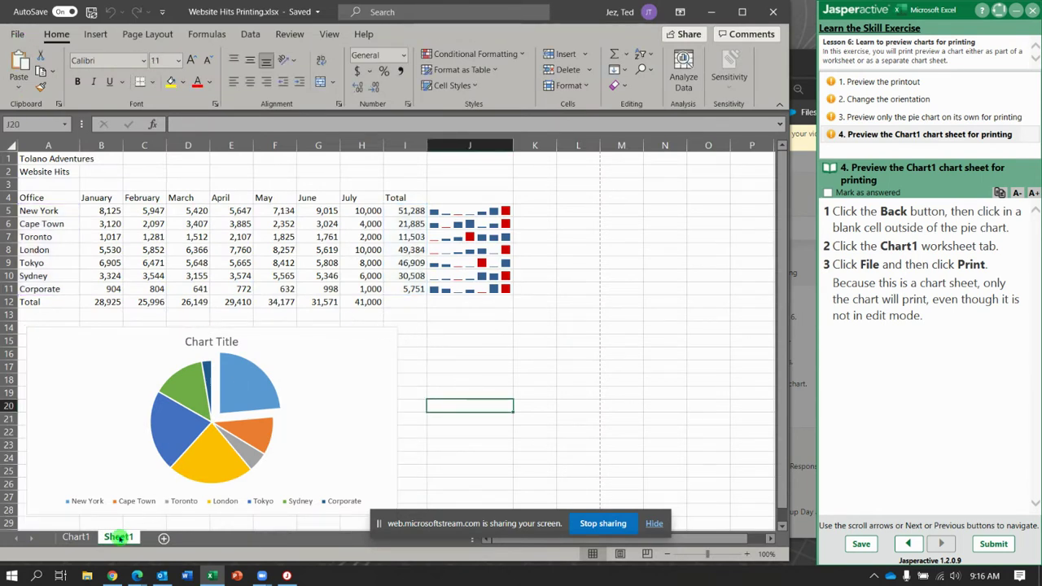
click(76, 538)
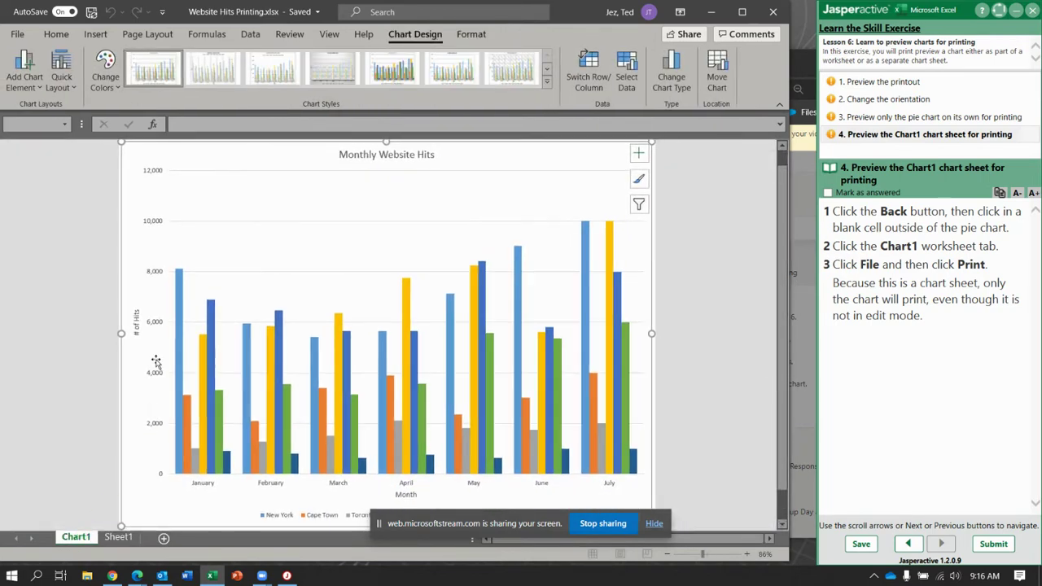
click(20, 36)
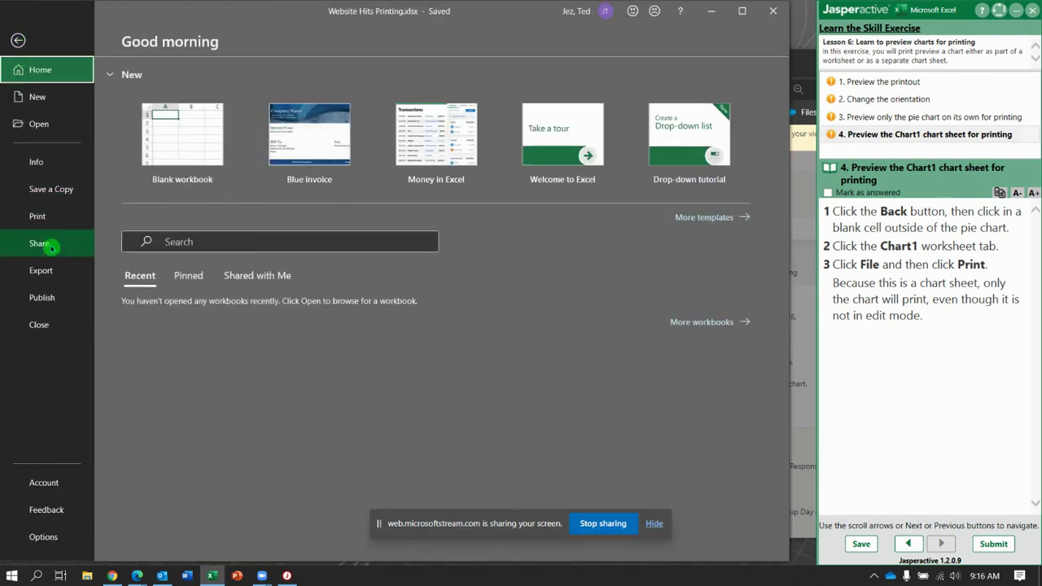
click(55, 217)
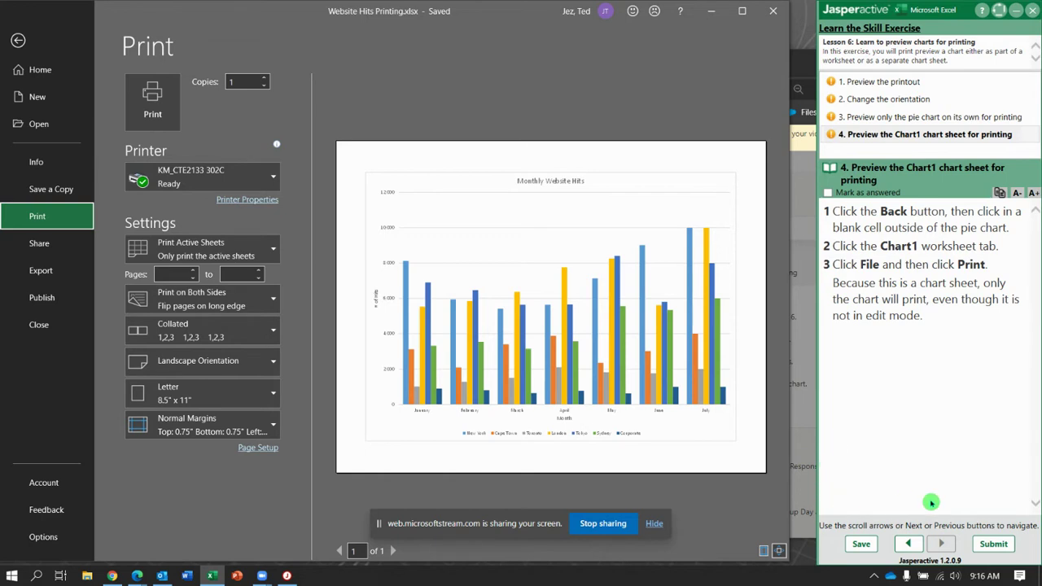
click(992, 545)
- Confirm submitting the results and return to Jasperactive
click(583, 339)
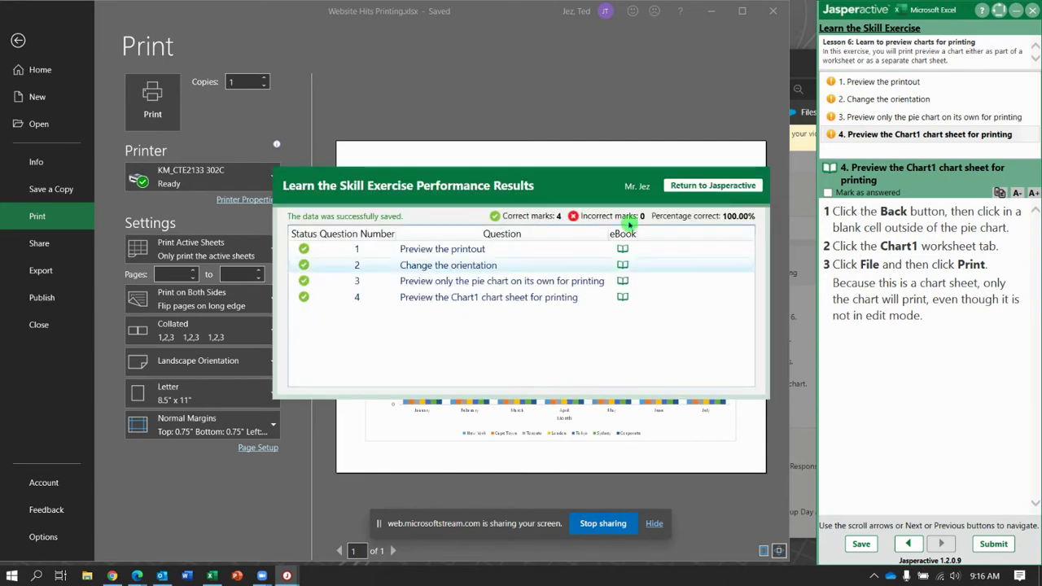
click(691, 187)
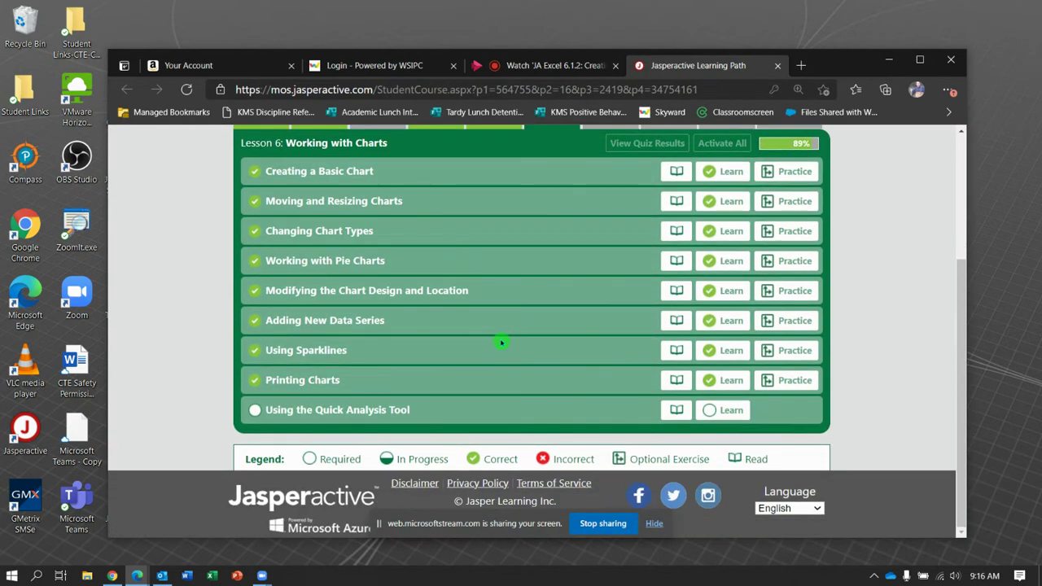
- Check Printing Charts' four completed tasks and launch the Using the Quick Analysis Tool exercise
click(541, 380)
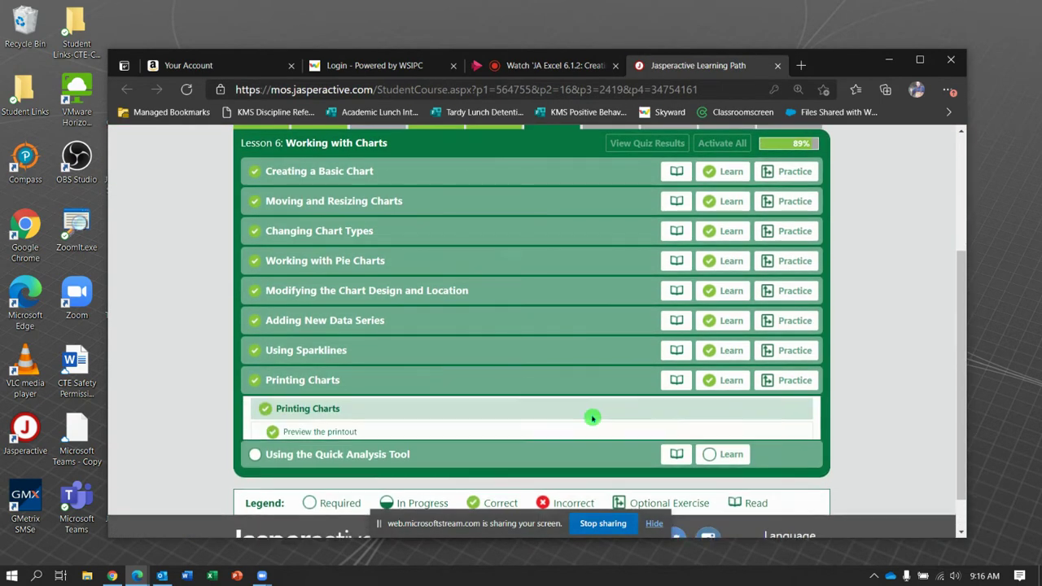
scroll(801, 432, down, 2)
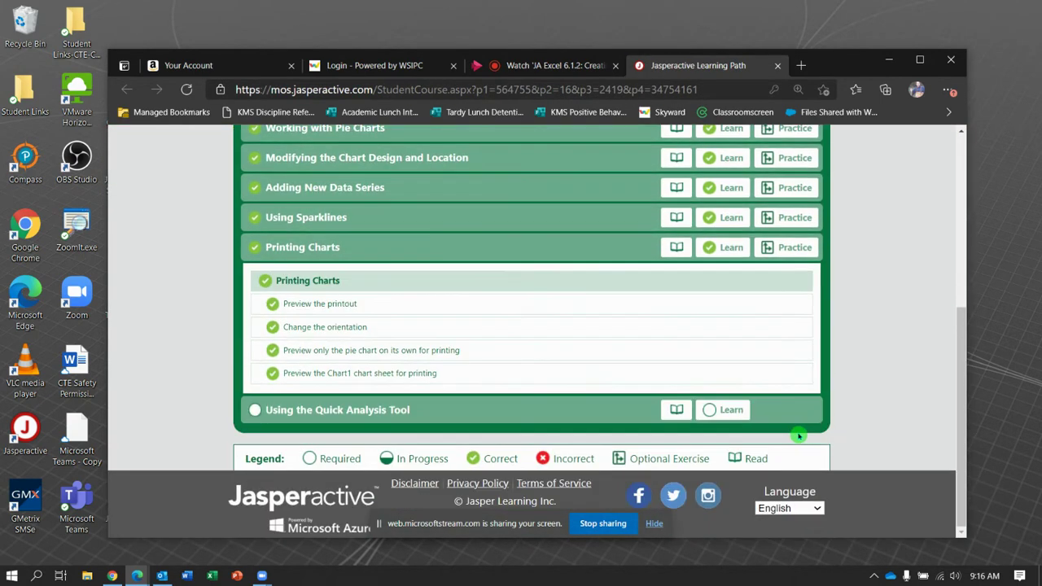
click(726, 410)
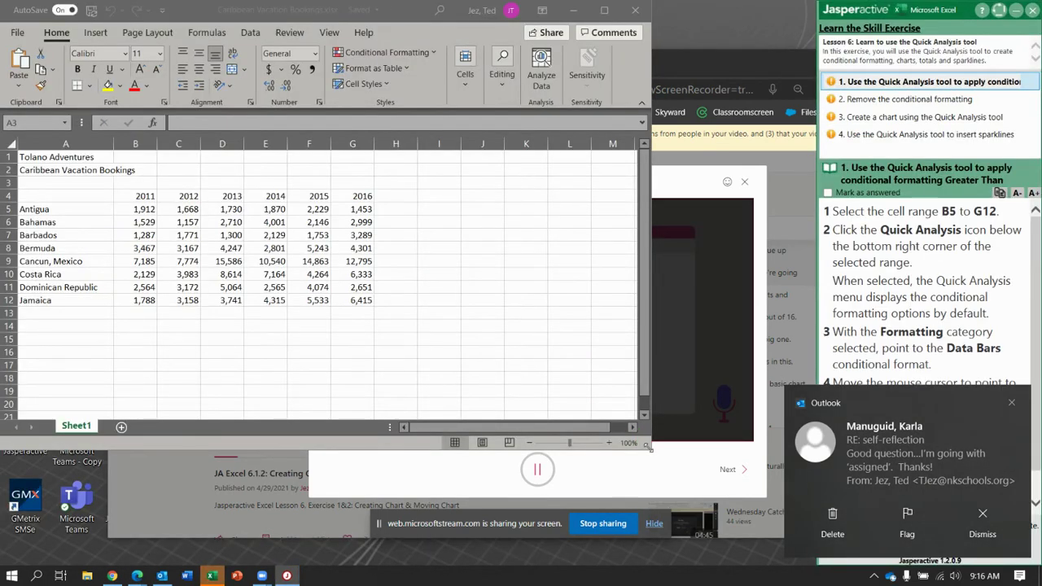
- Select bookings figures B5:G12 and show Quick Analysis formatting options with Greater Than previewed
click(1012, 402)
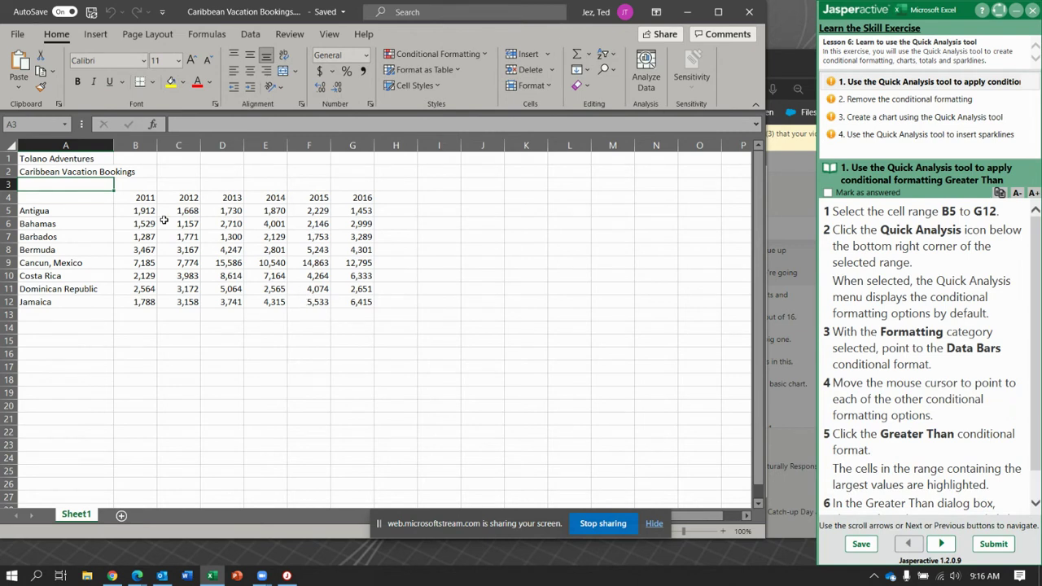
drag(147, 212, 347, 302)
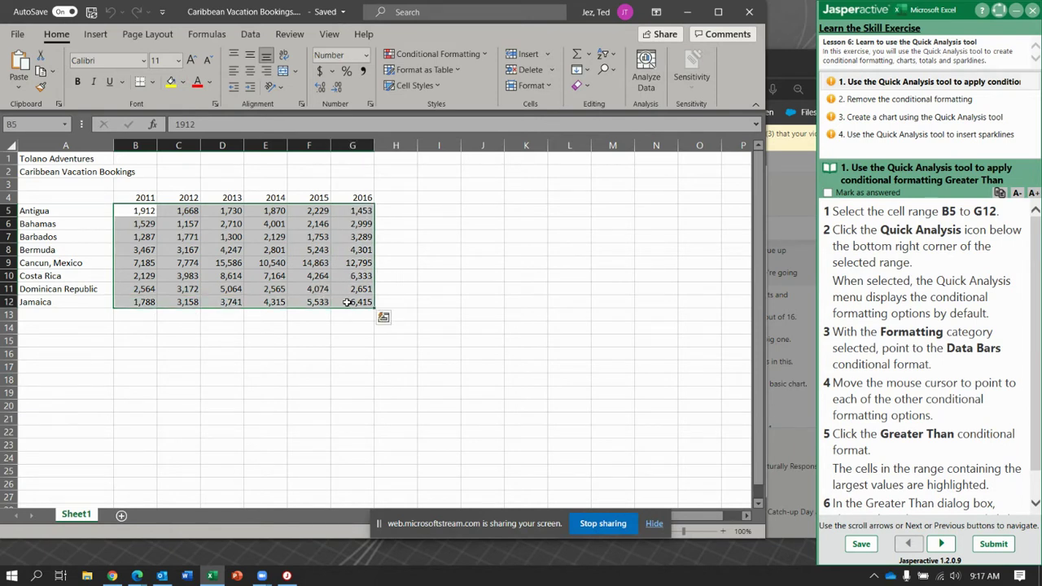
click(382, 319)
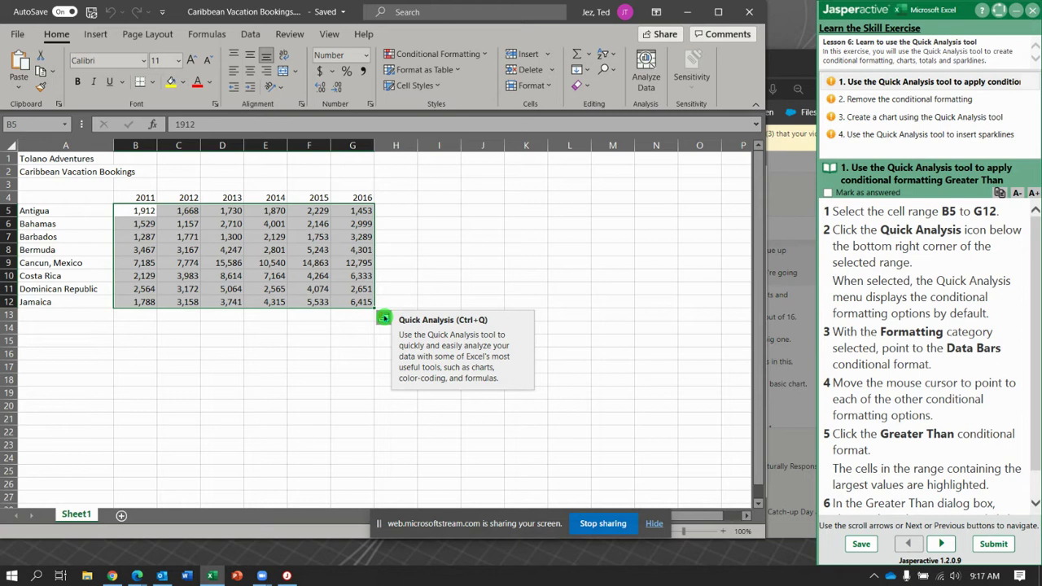
click(384, 318)
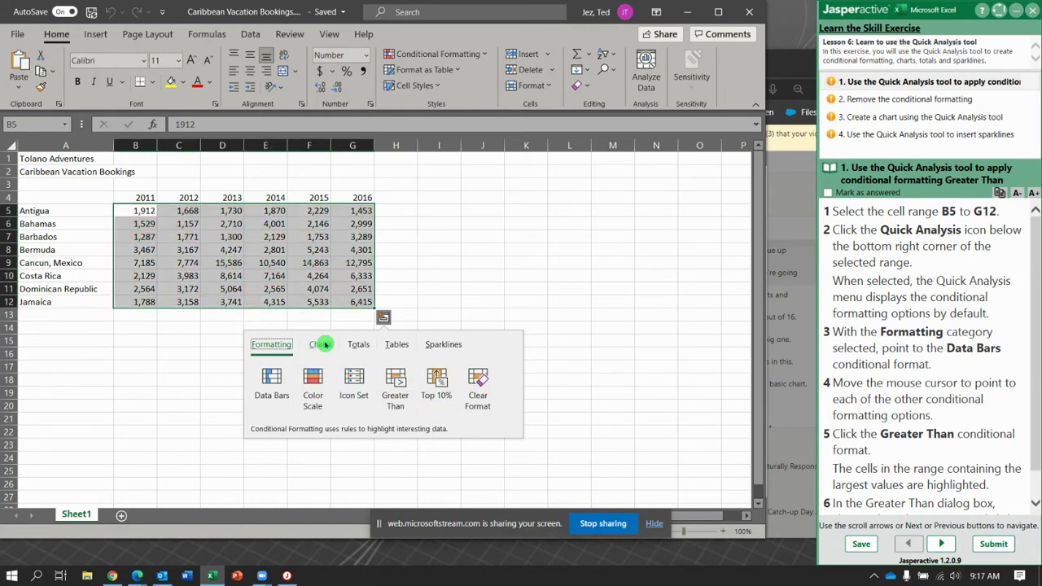
- Highlight figures greater than 5000 with light red fill and dark red text, then advance
click(399, 406)
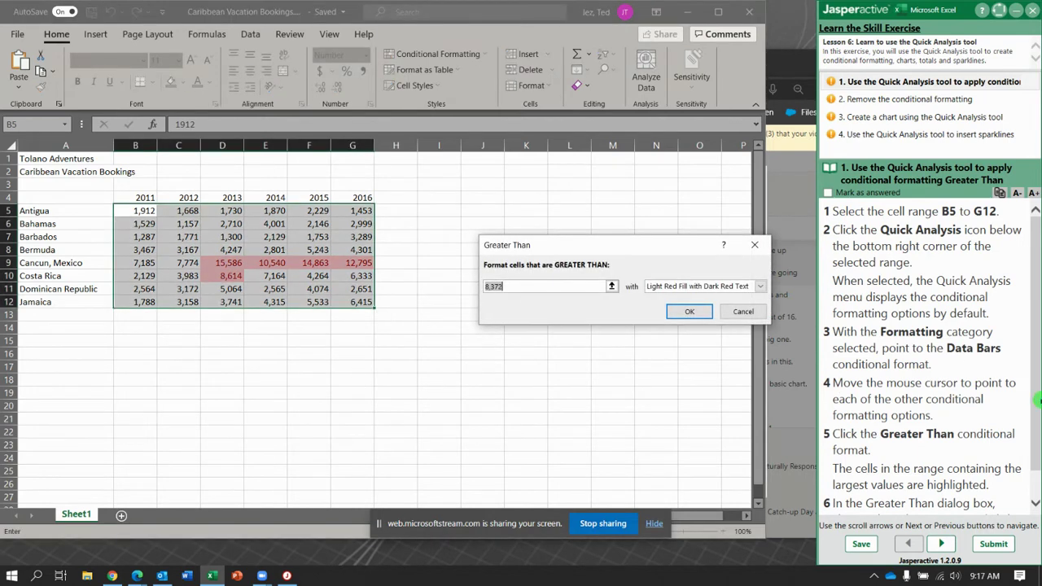
click(1039, 400)
scroll(1039, 399, down, 1)
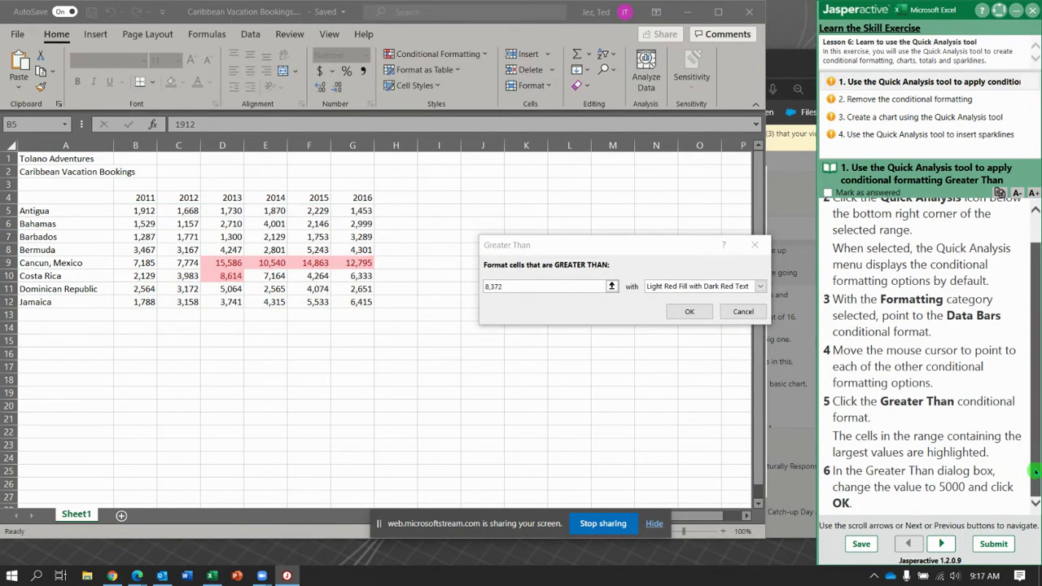
click(529, 285)
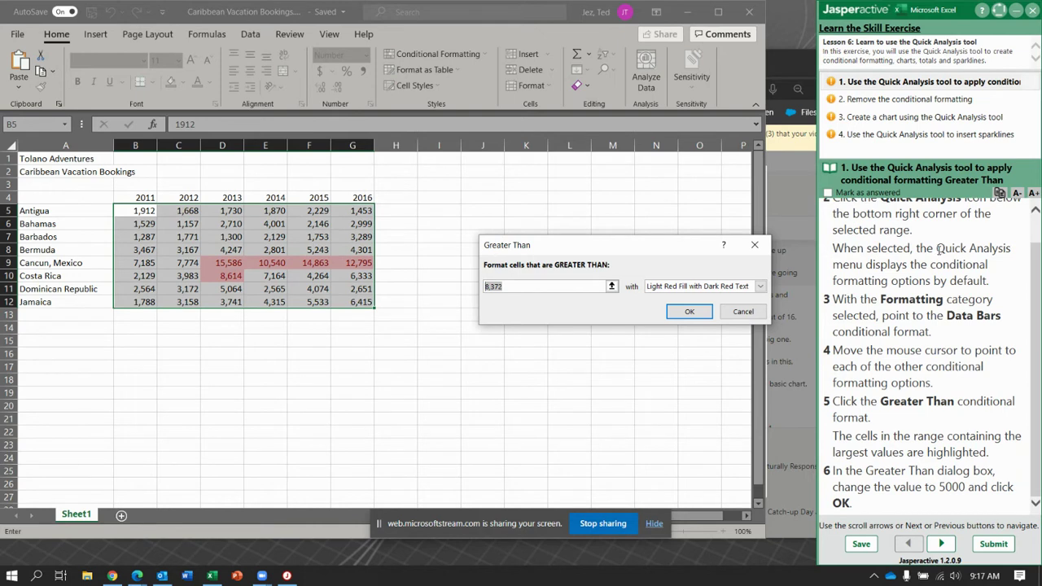
text(5000)
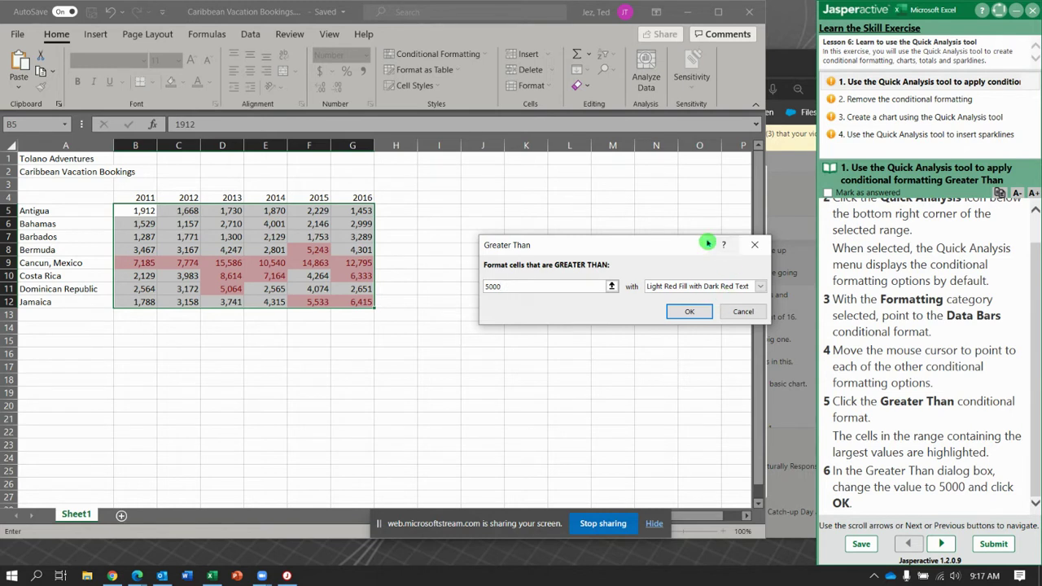
click(691, 314)
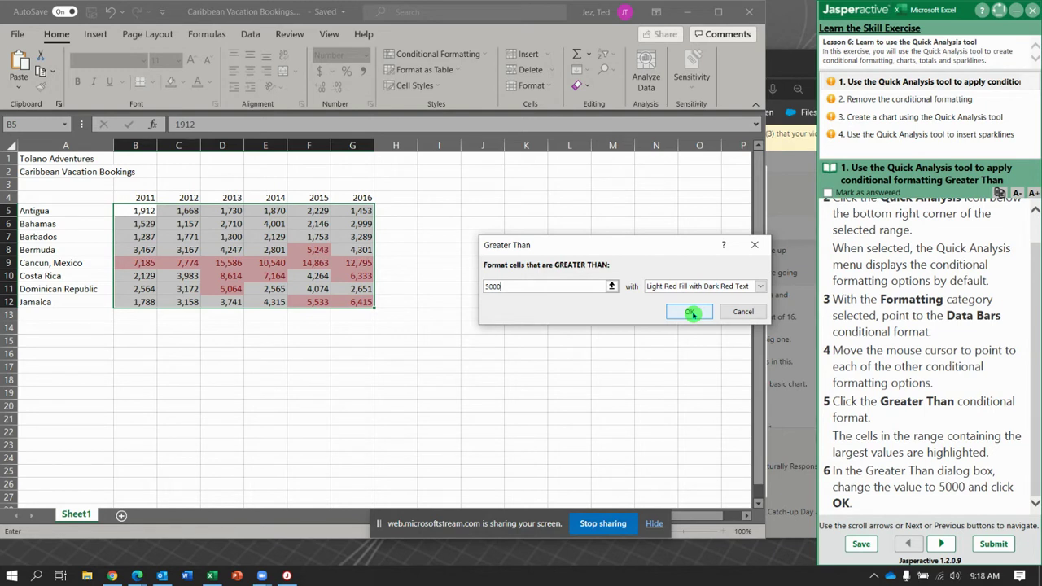
click(692, 314)
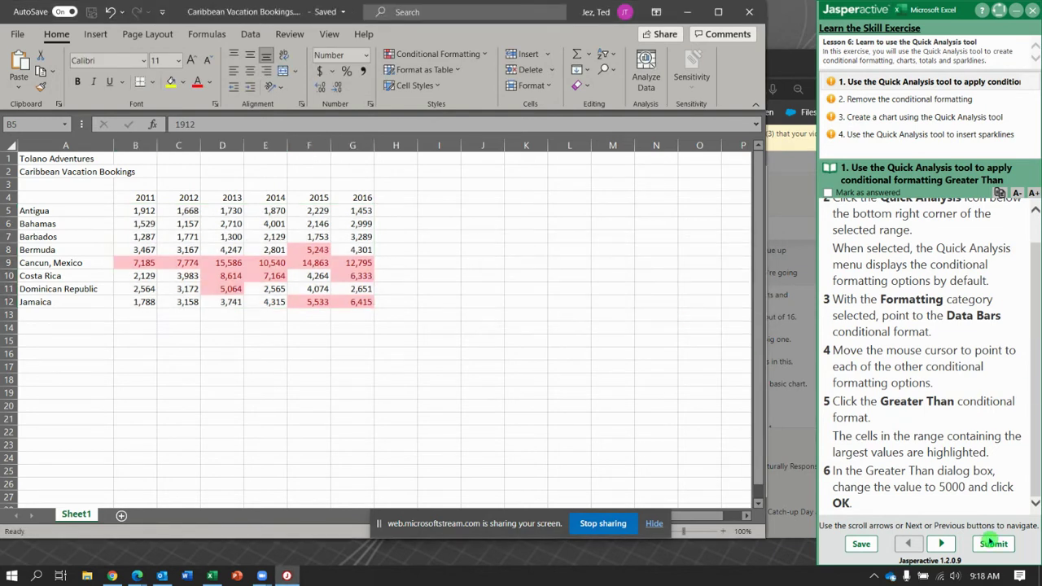
click(941, 544)
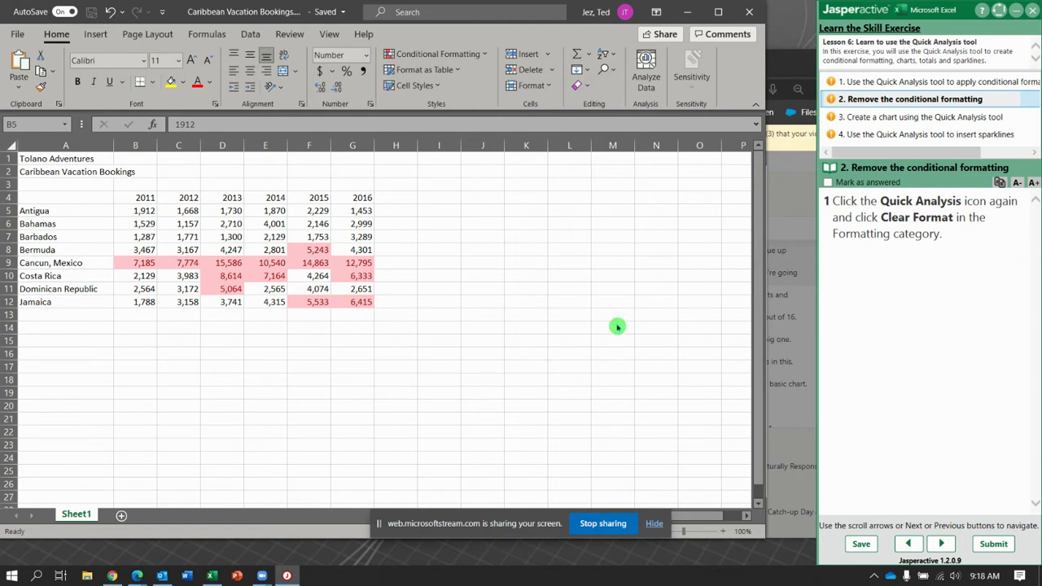
shift+click(334, 303)
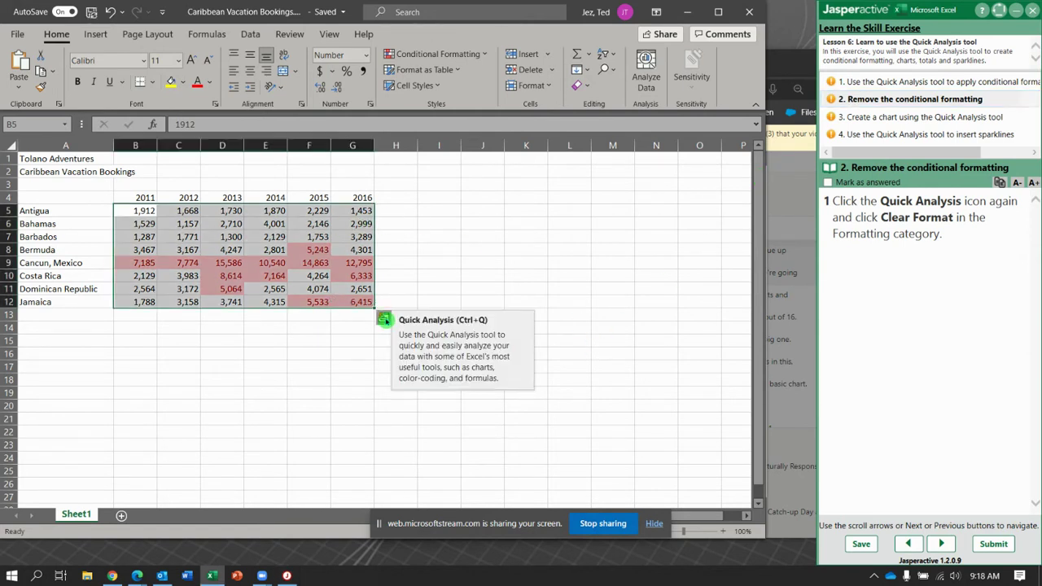
- Clear the conditional formatting from B5:G12 via Quick Analysis and advance to the chart step
click(383, 320)
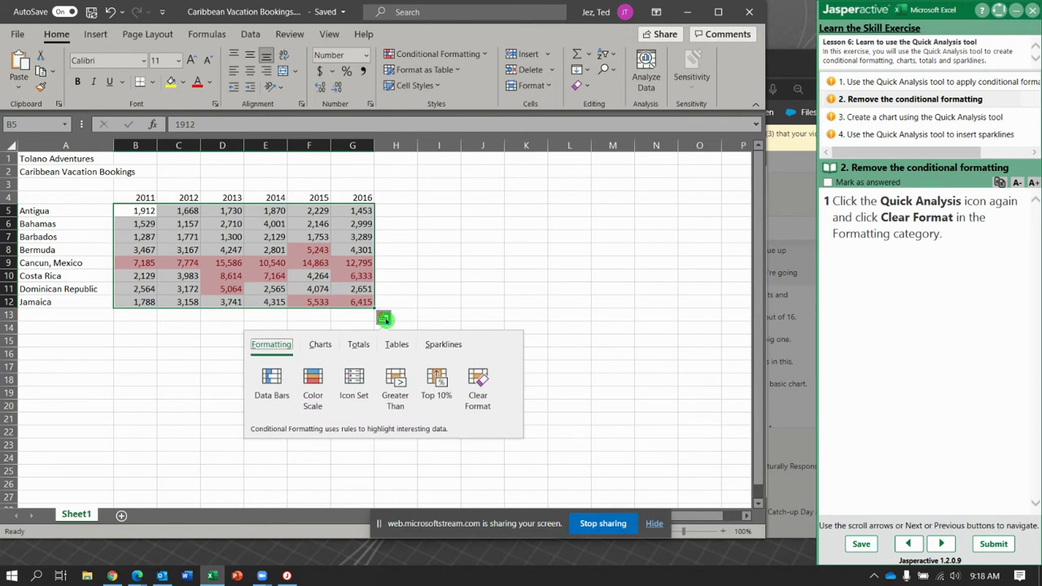
click(479, 387)
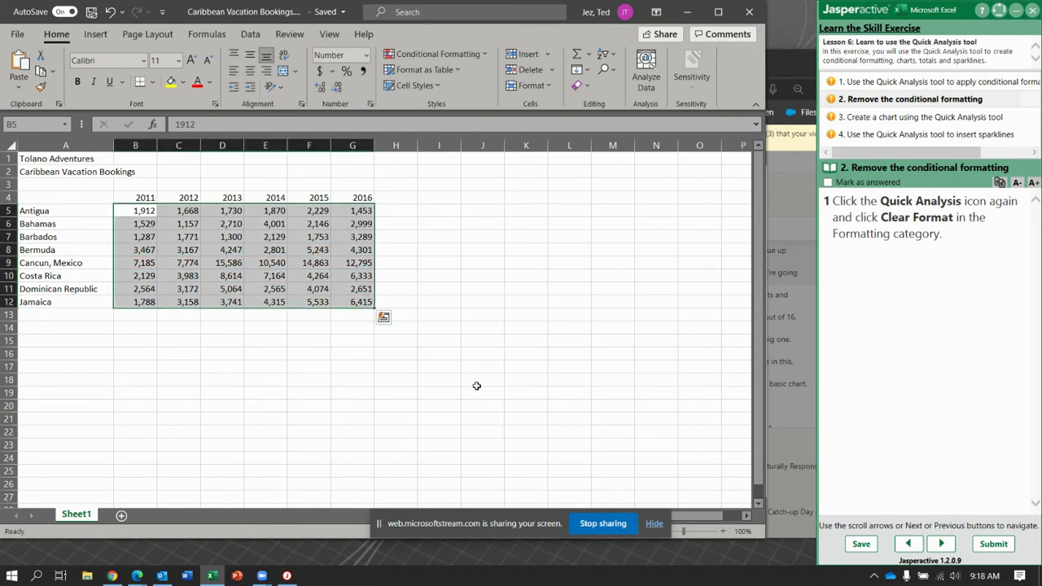
click(945, 546)
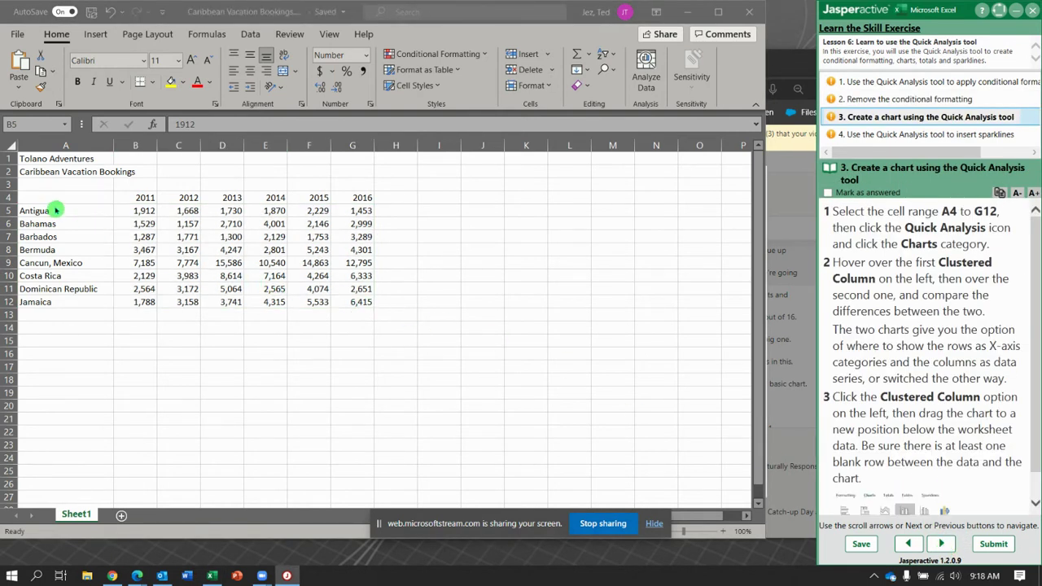
- Insert a Clustered Column chart of A4:G12 and move it below the data table
drag(53, 198, 352, 298)
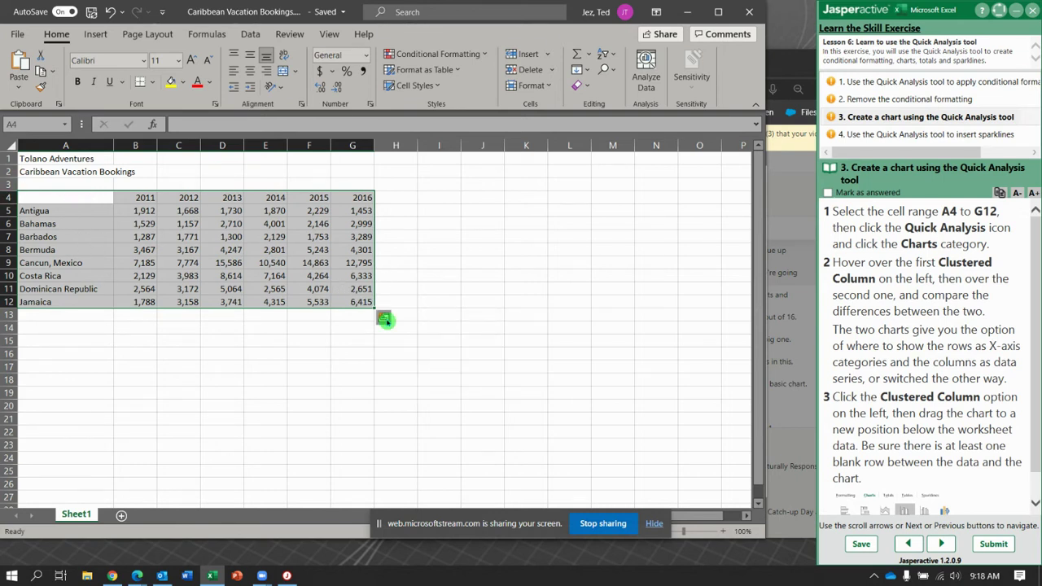
click(385, 320)
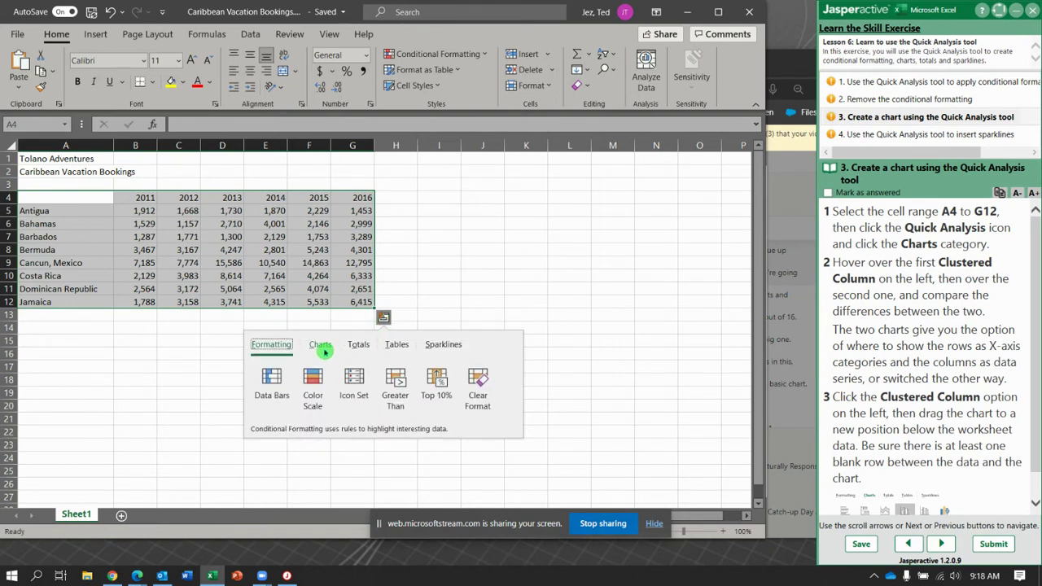
click(322, 346)
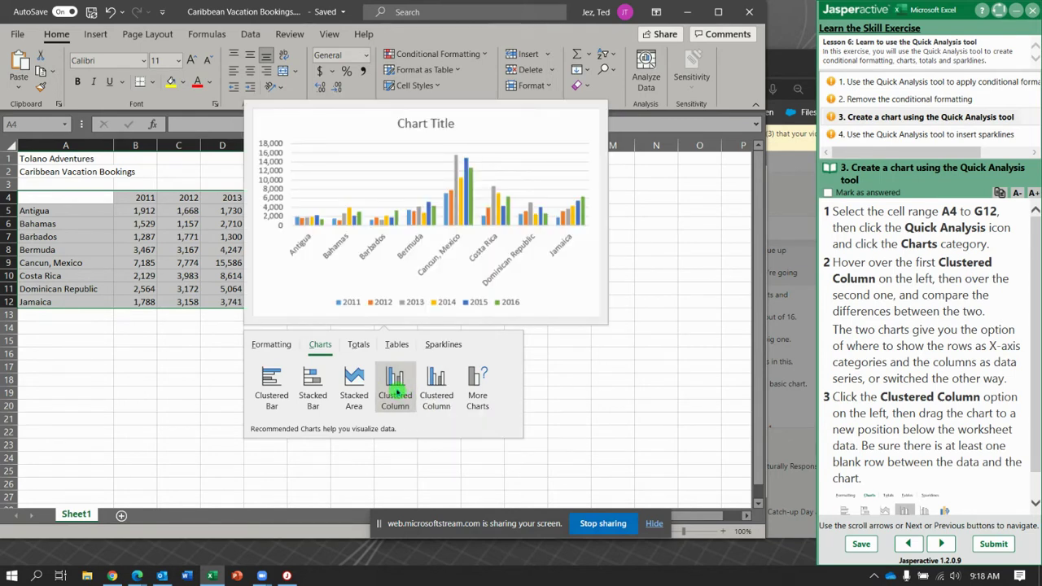
click(395, 389)
scroll(969, 365, down, 1)
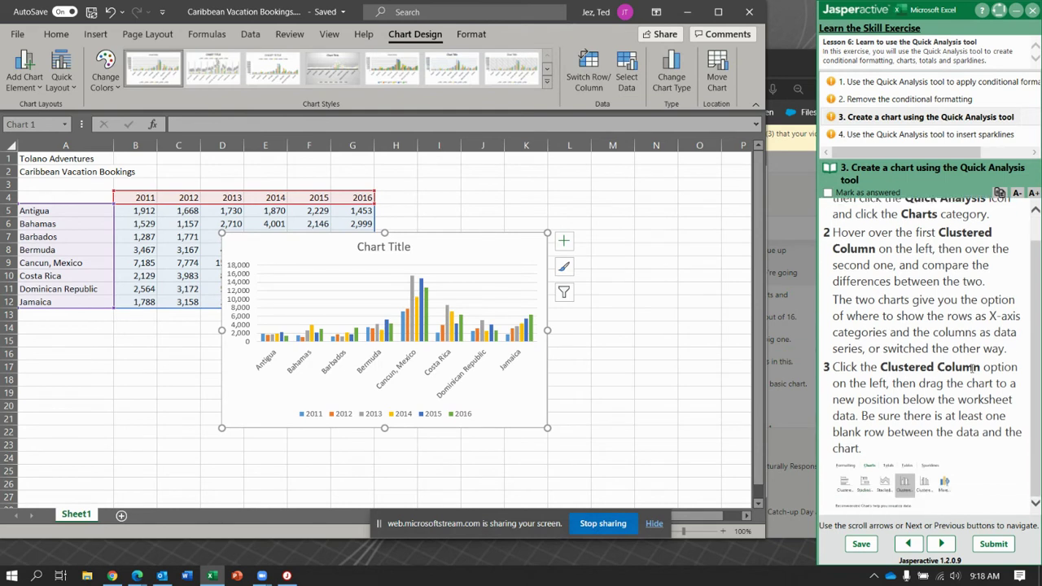
drag(470, 243, 269, 329)
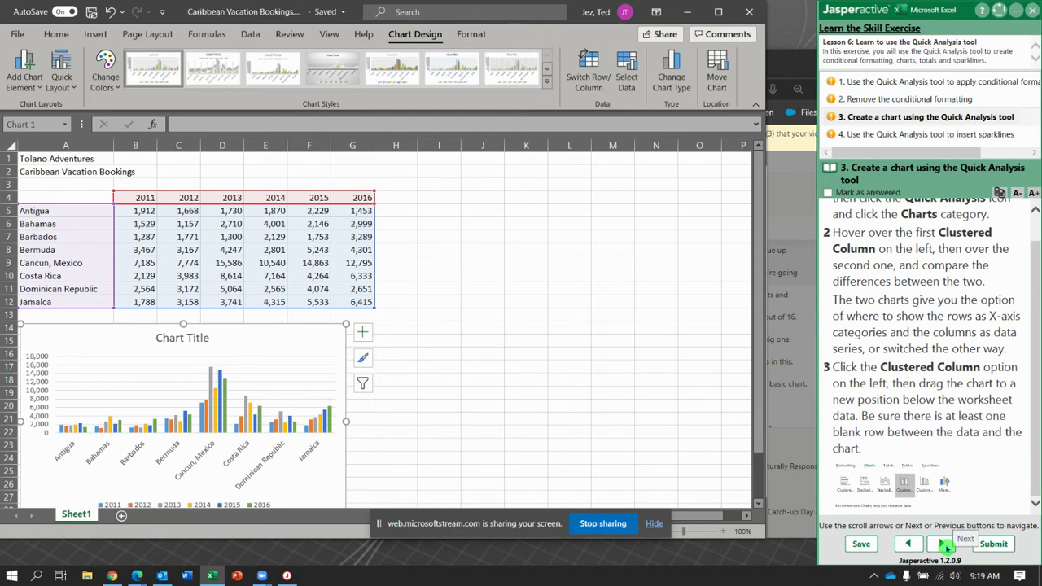
click(943, 545)
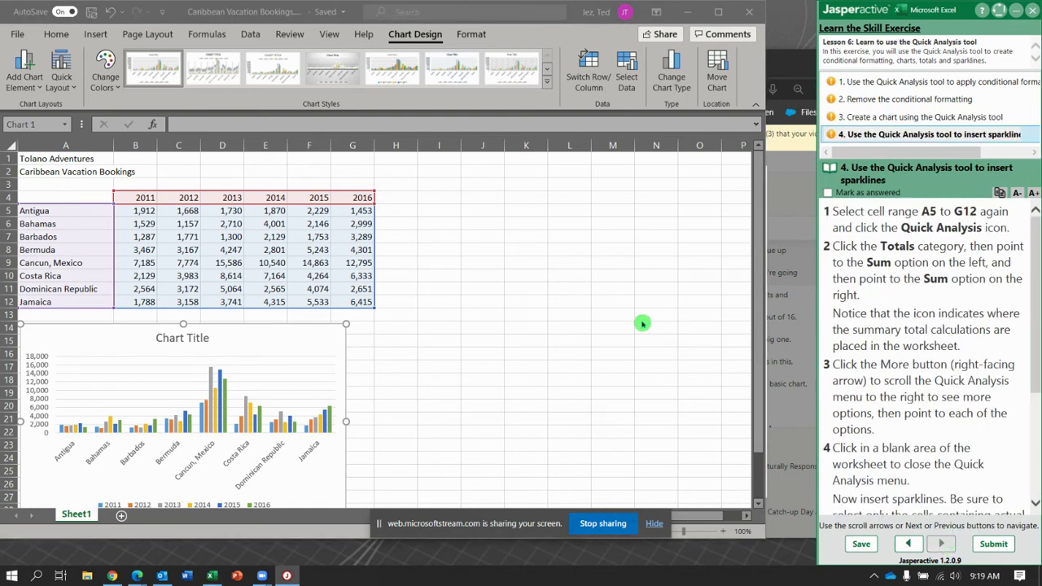
click(446, 302)
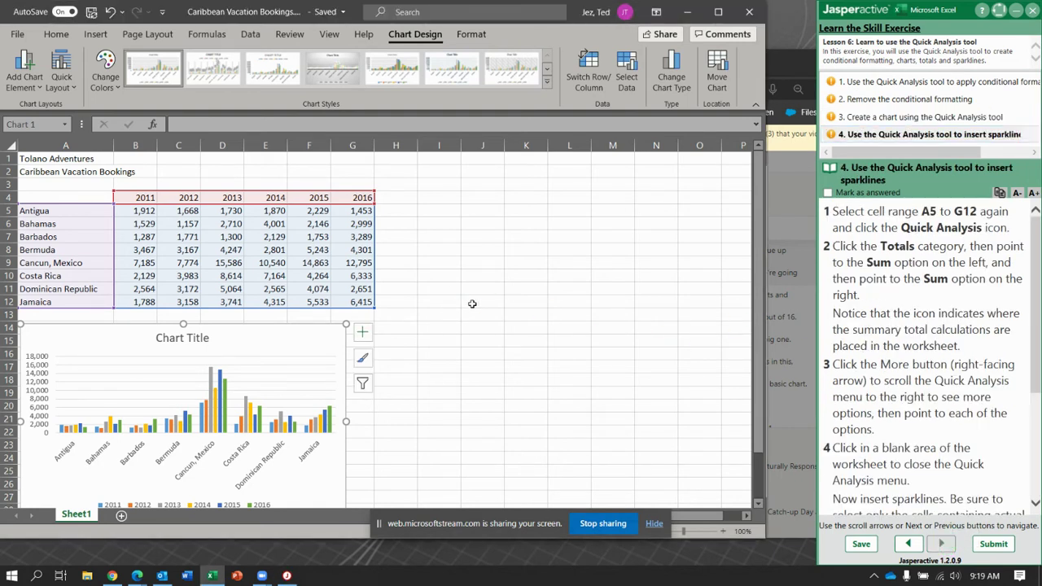
click(77, 195)
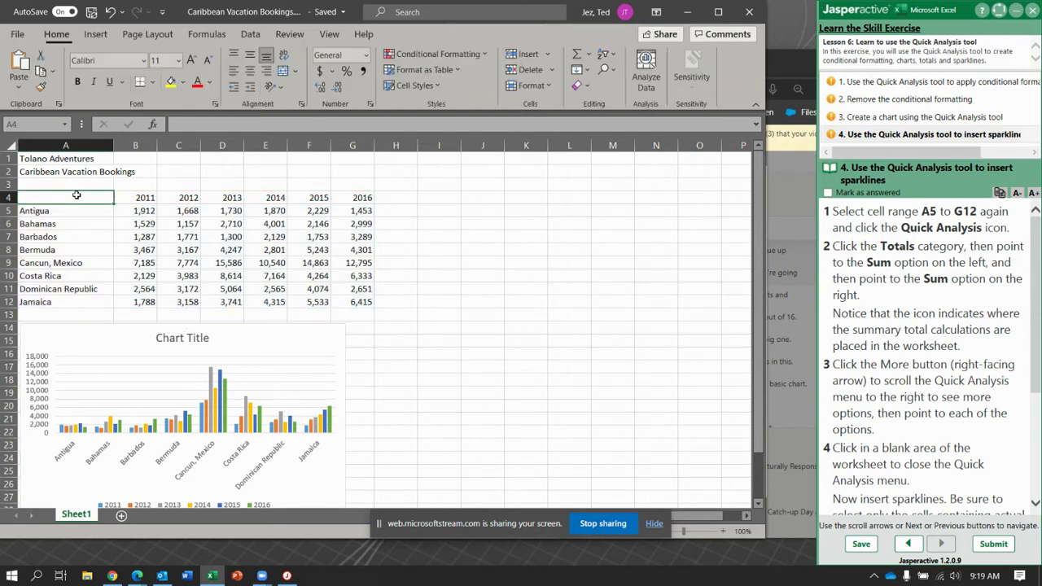
drag(77, 196, 352, 299)
click(385, 320)
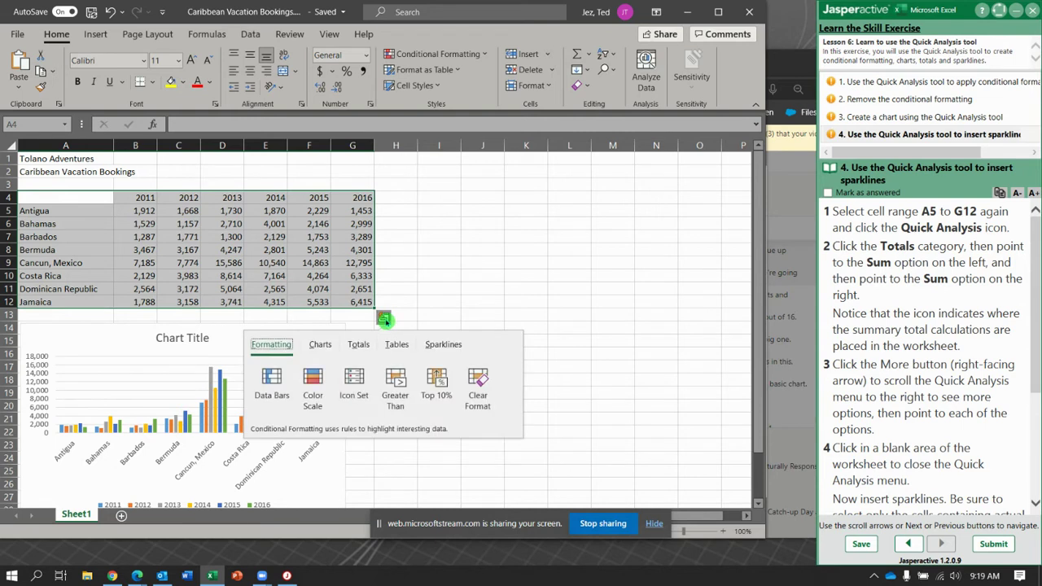
click(359, 345)
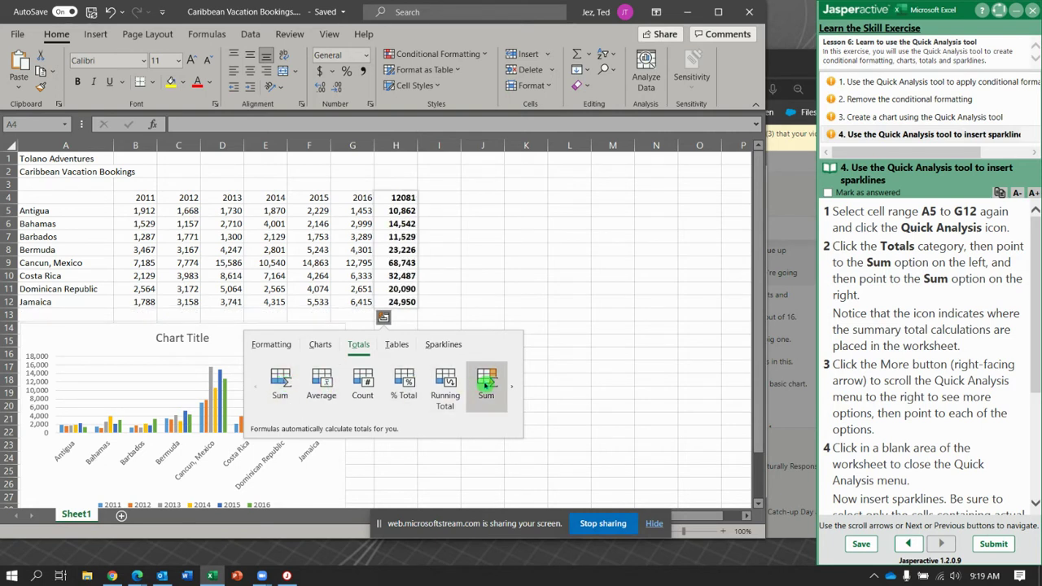
click(486, 388)
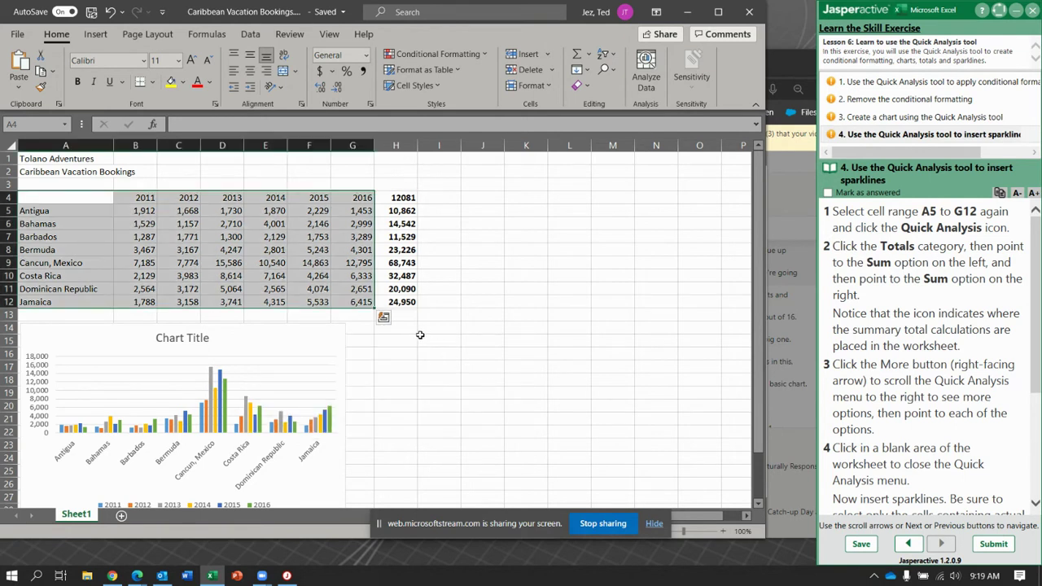
click(383, 318)
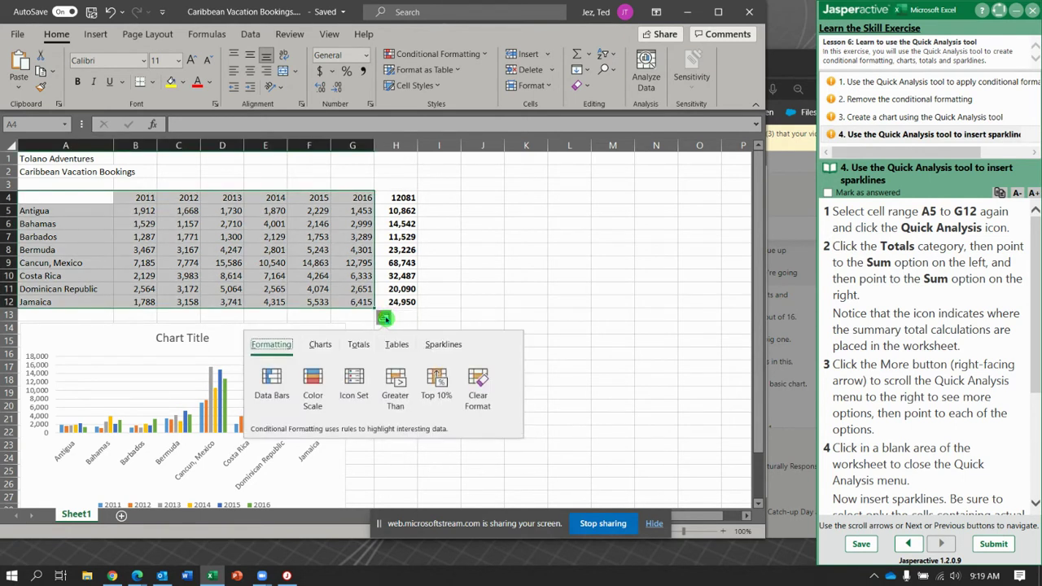
click(359, 344)
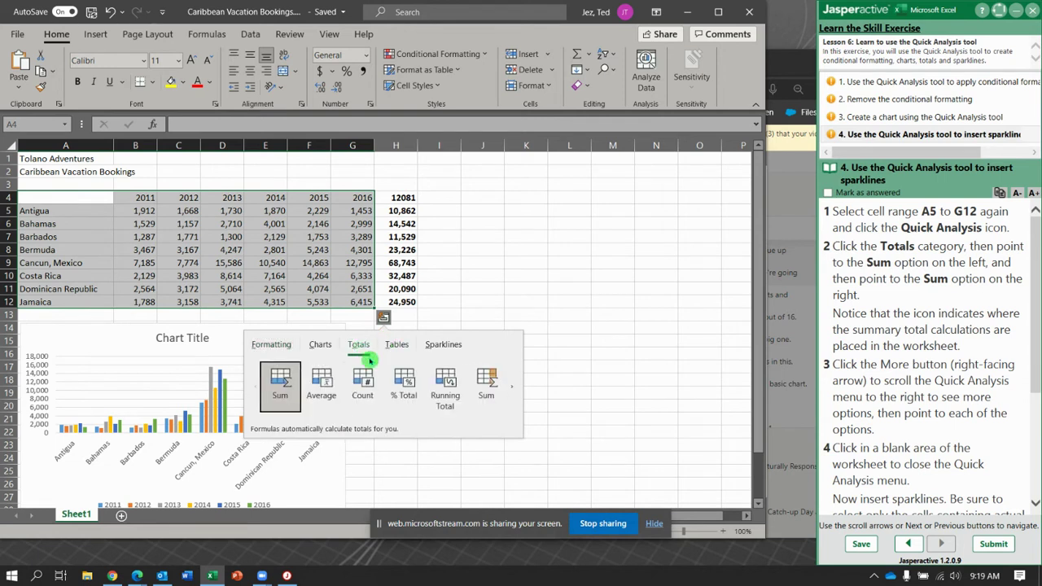
click(511, 389)
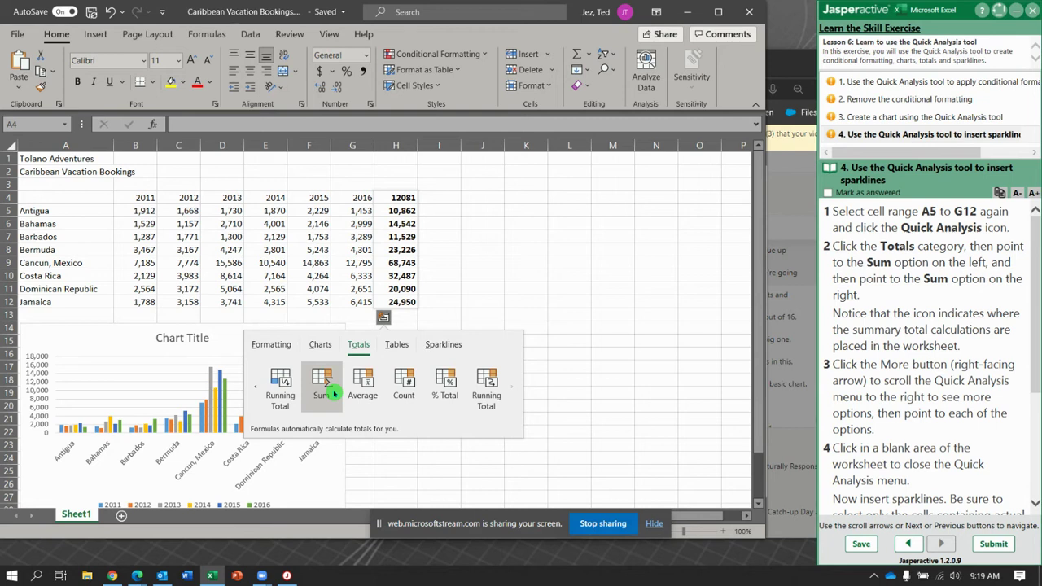
click(488, 385)
click(579, 369)
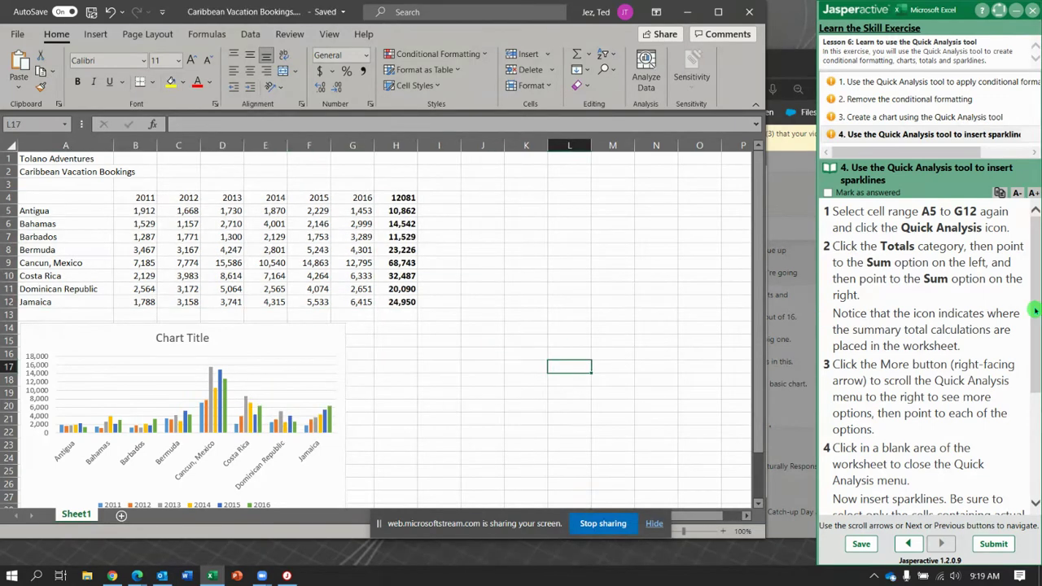
- Insert column sparklines for the B5:G12 yearly bookings into H5:H12 via Quick Analysis
drag(1038, 342, 1031, 453)
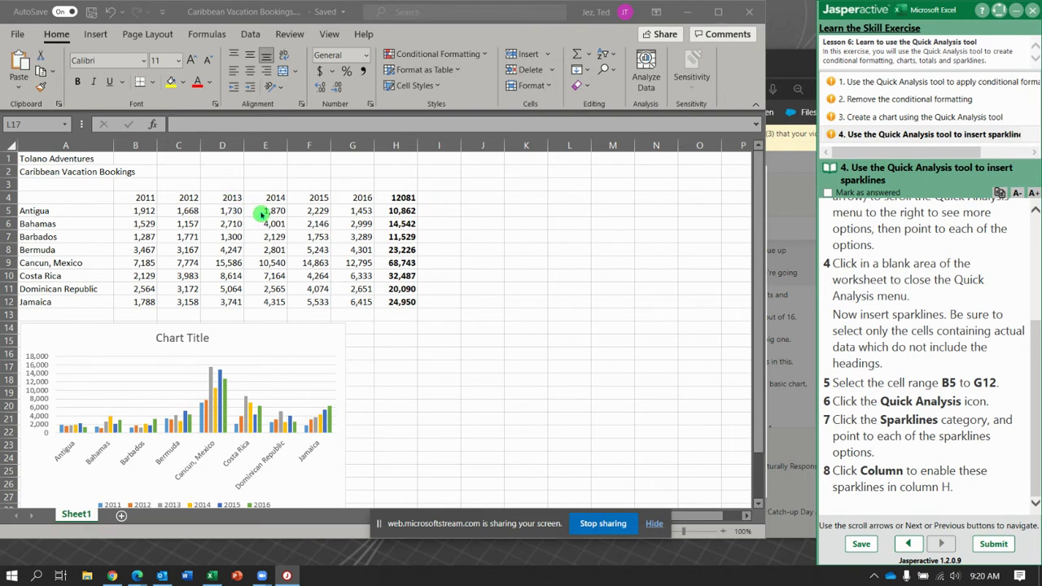
click(261, 214)
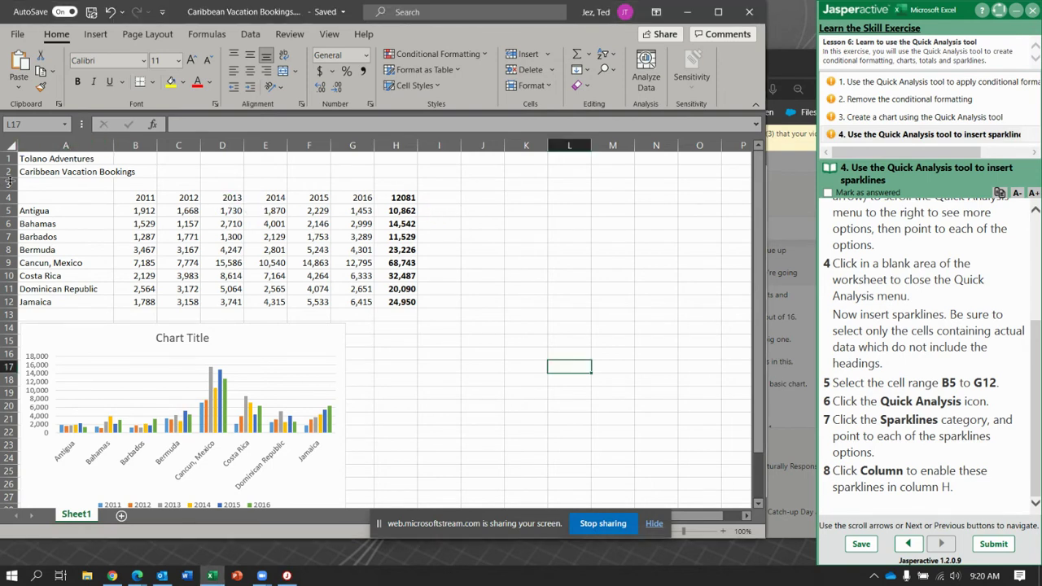
drag(141, 211, 351, 301)
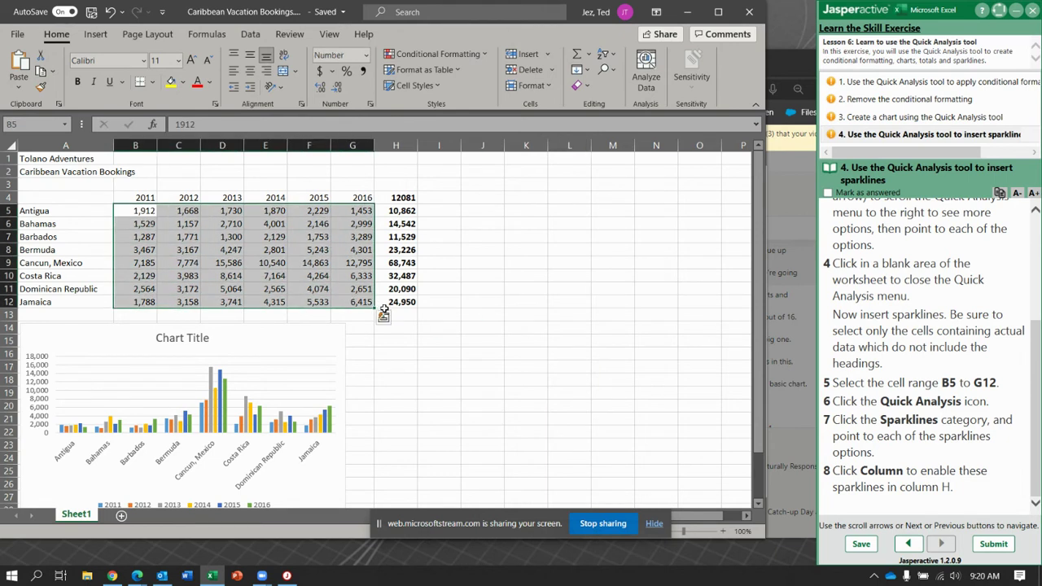
click(384, 318)
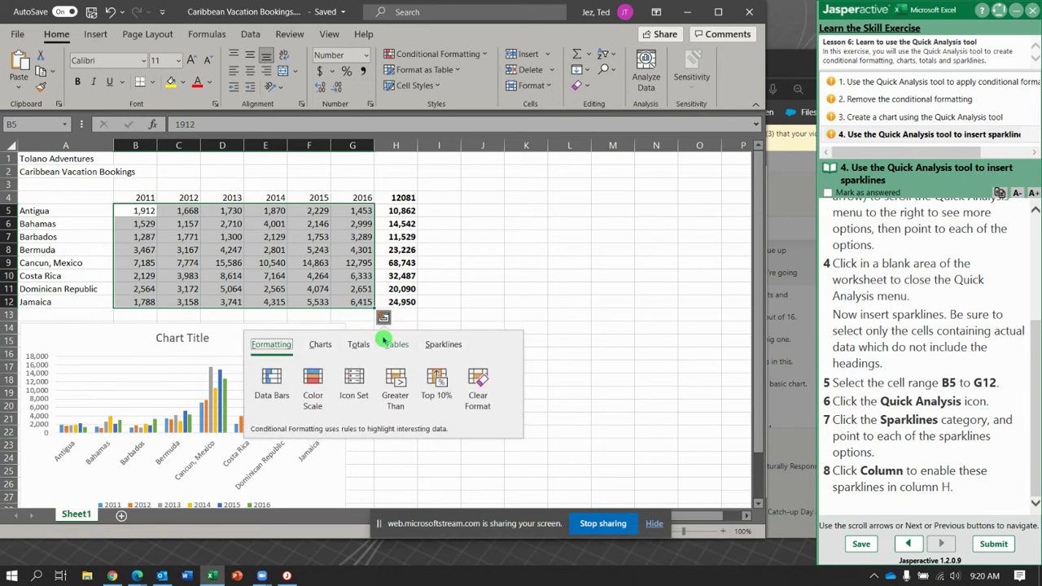
click(452, 347)
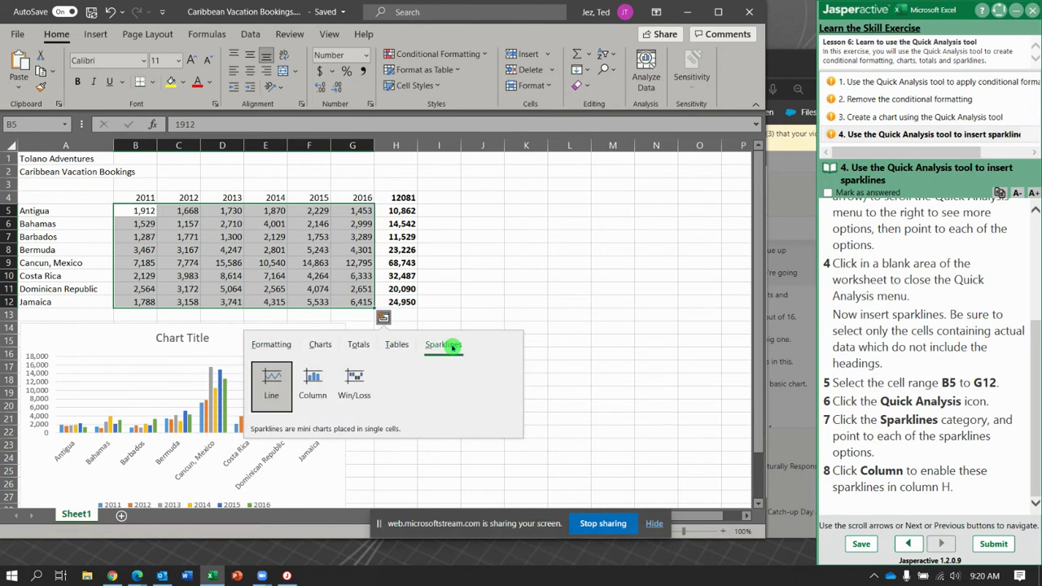
click(320, 381)
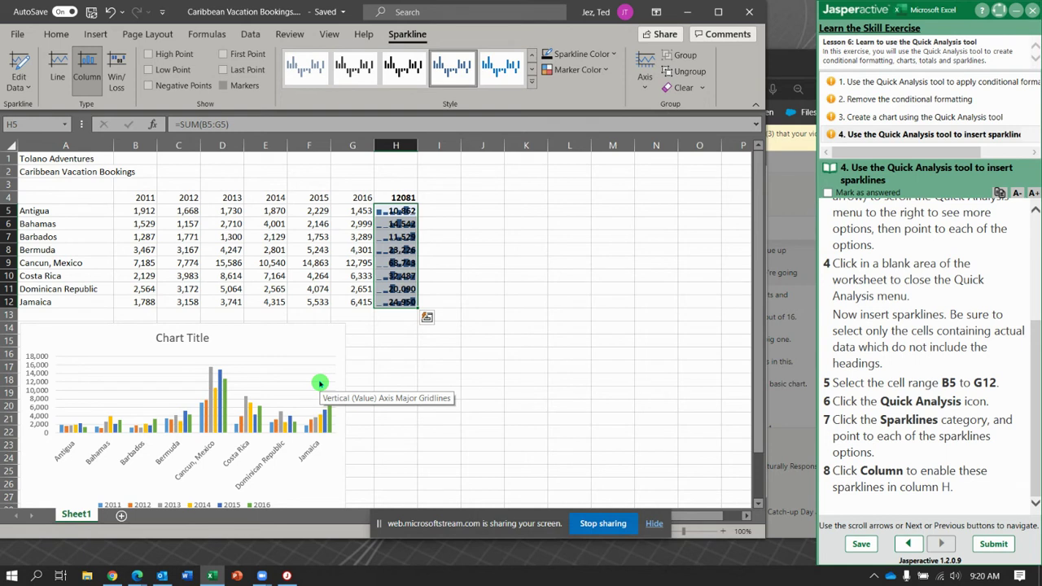
- Undo the column sparklines and the row totals in column H
click(412, 197)
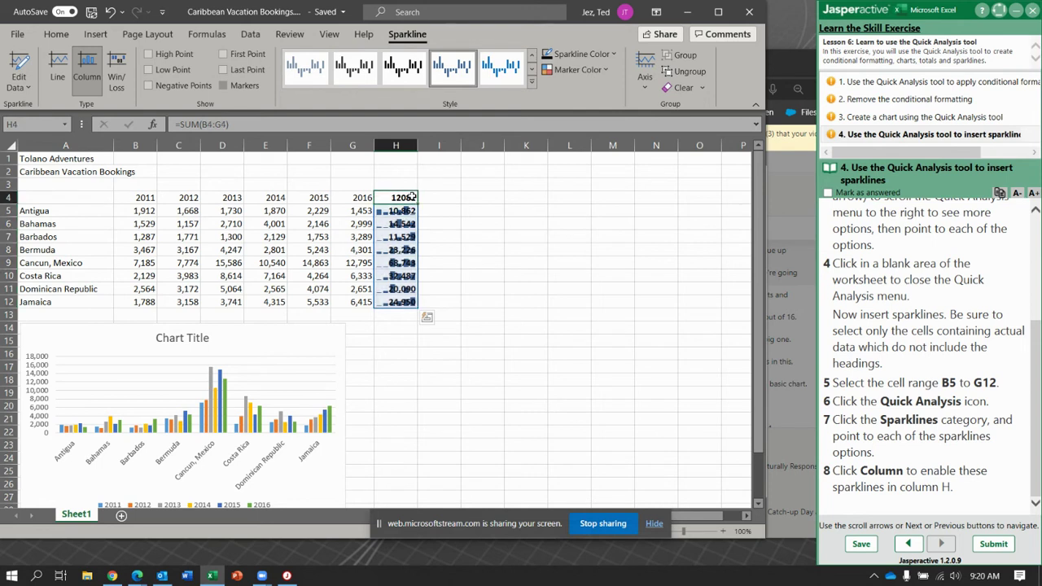
drag(413, 197, 405, 277)
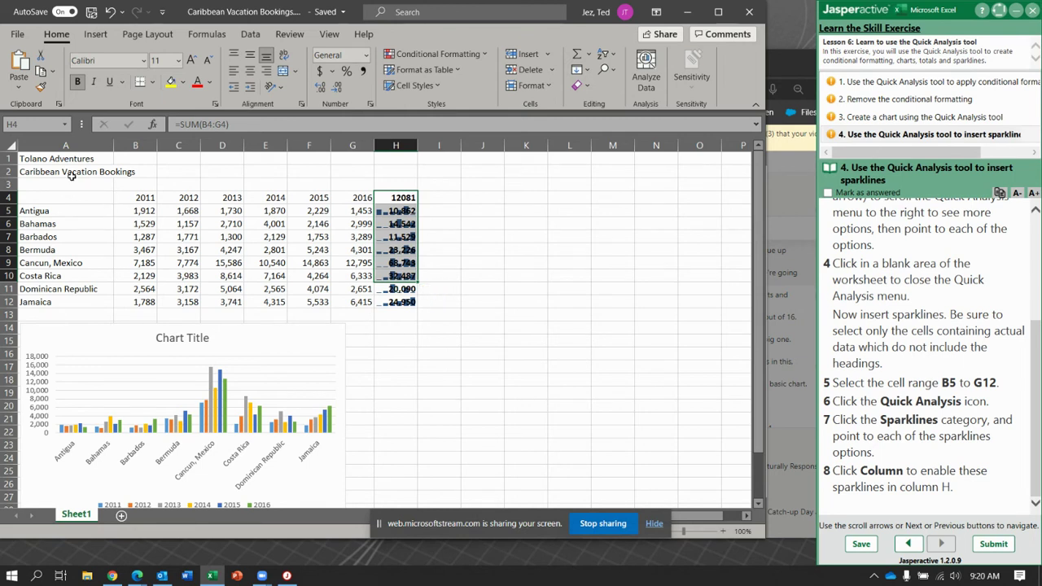
click(112, 13)
click(112, 13)
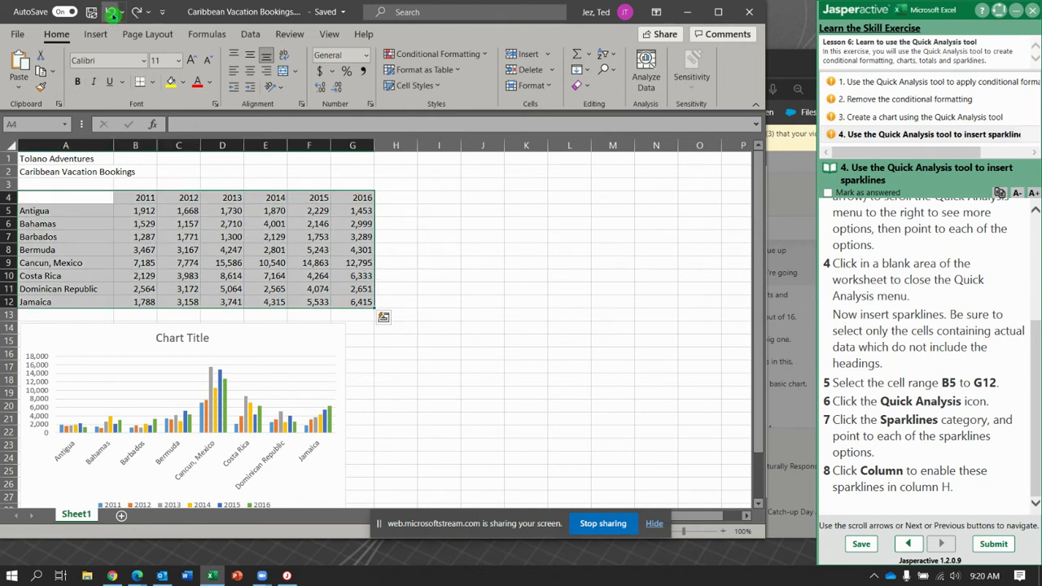
- Insert column sparklines for rows 4 to 12 into H4:H12 via Quick Analysis
click(384, 320)
click(452, 347)
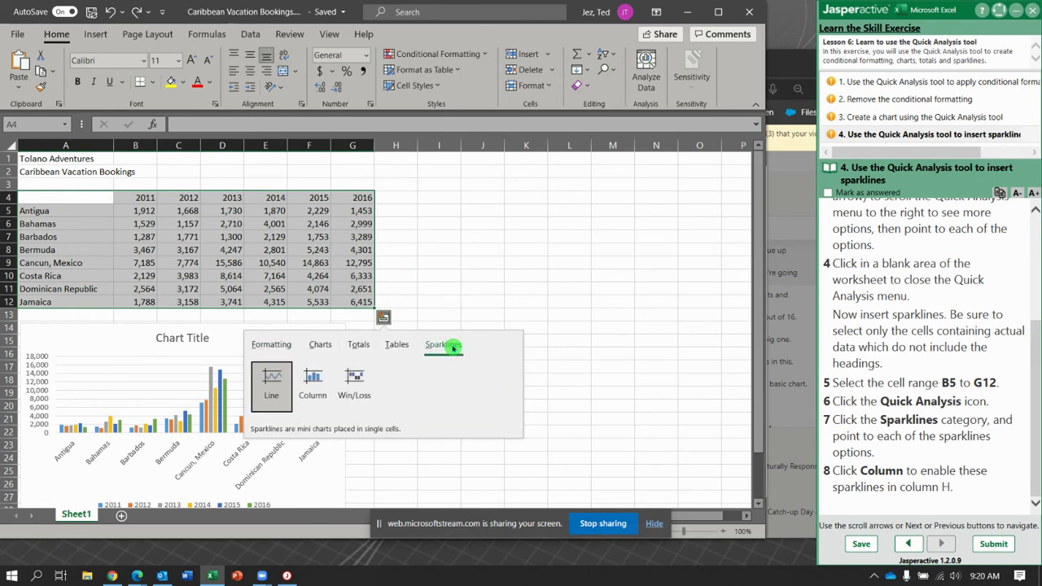
click(305, 379)
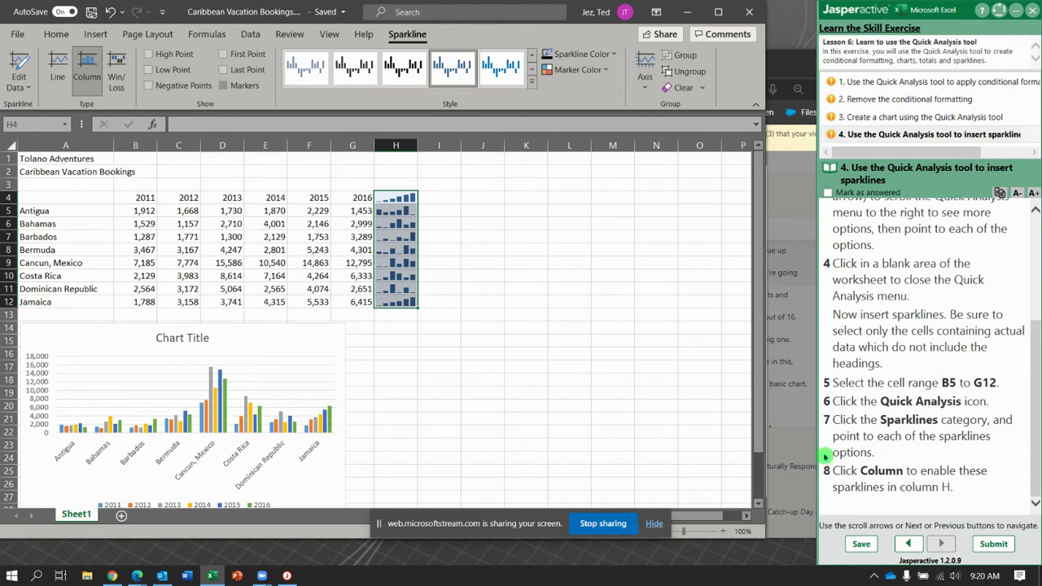
click(462, 367)
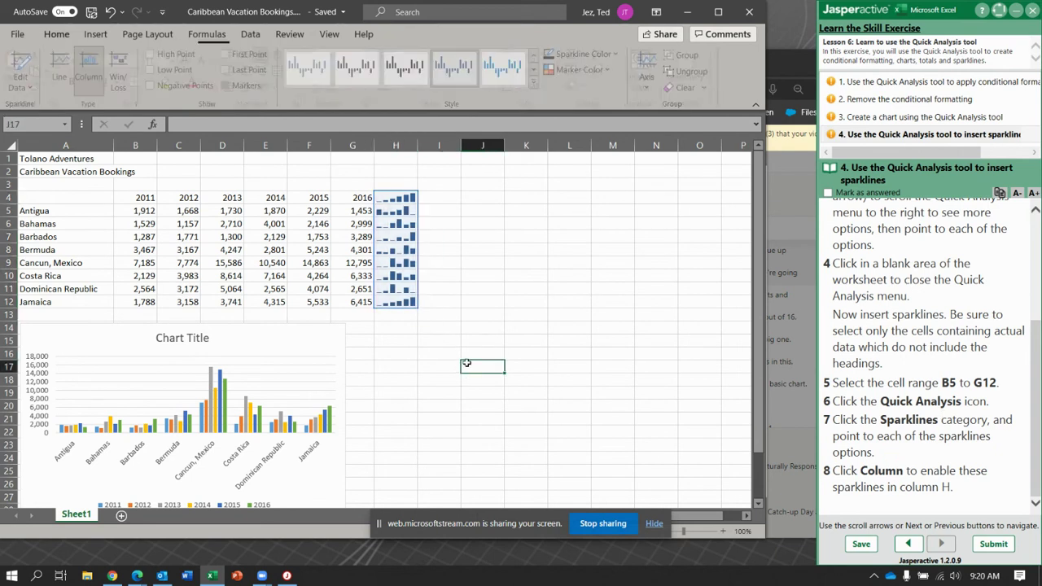
- Submit the Quick Analysis exercise results and return to the Jasperactive course page
click(993, 544)
click(599, 341)
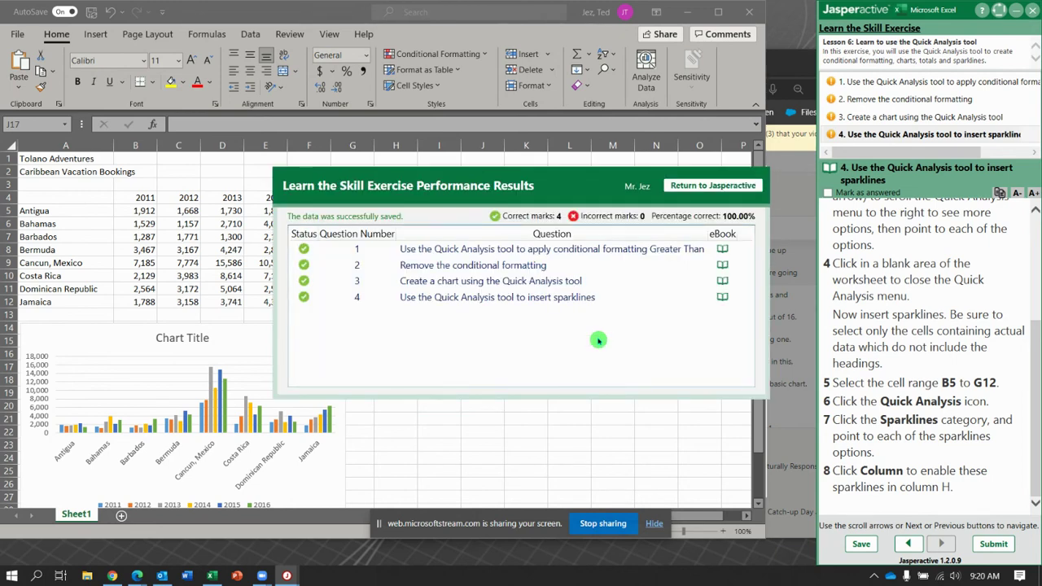
click(707, 186)
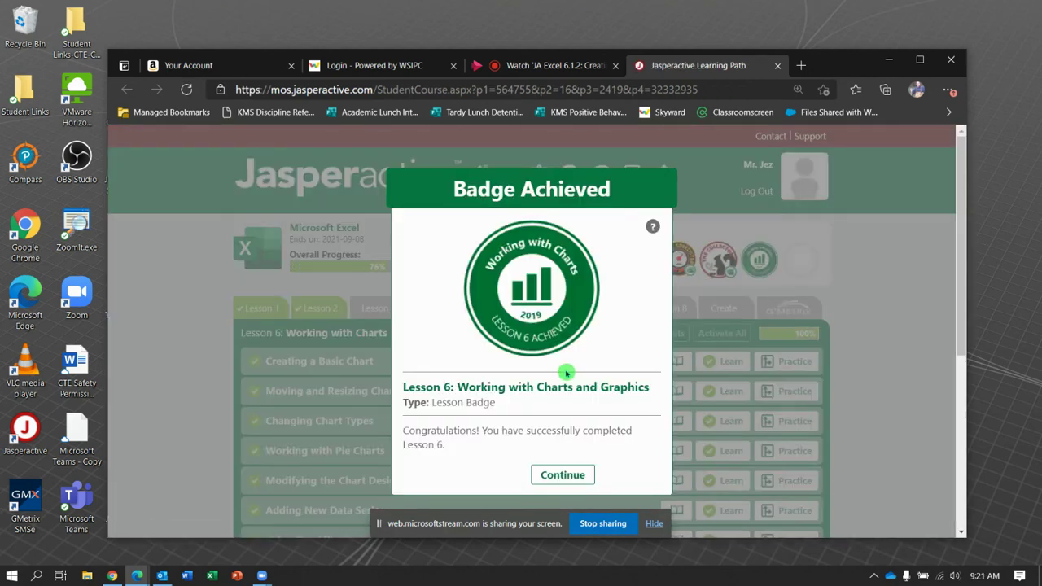
- Dismiss the Lesson 6, The Collector and The Speedster badge notices
click(568, 476)
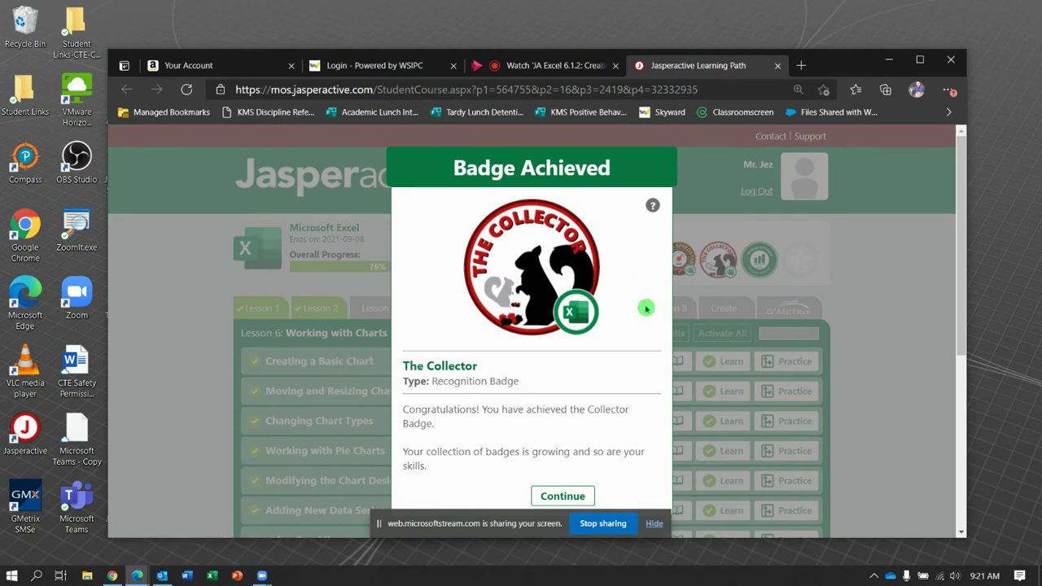
click(572, 497)
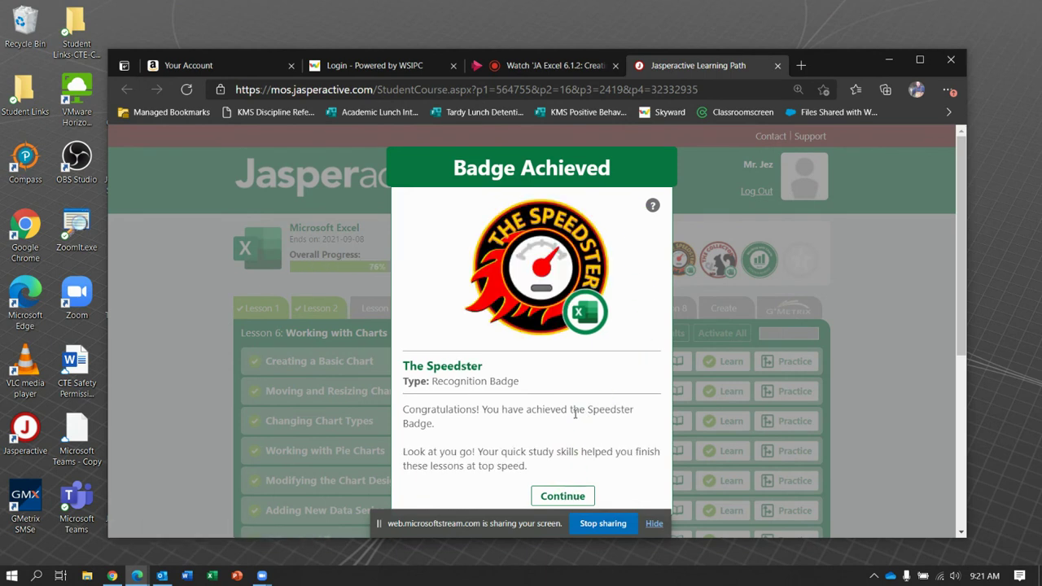
click(560, 497)
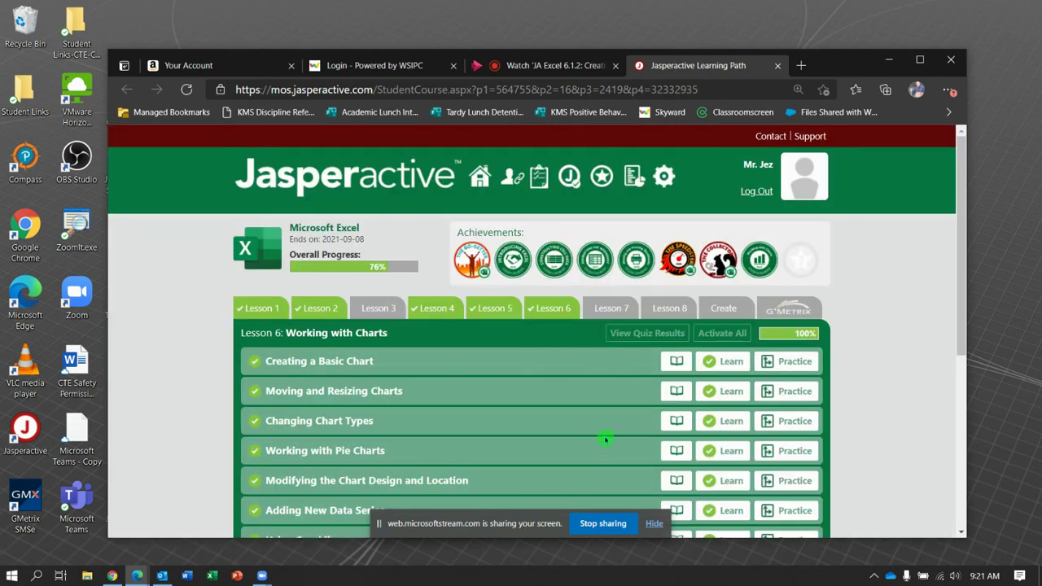